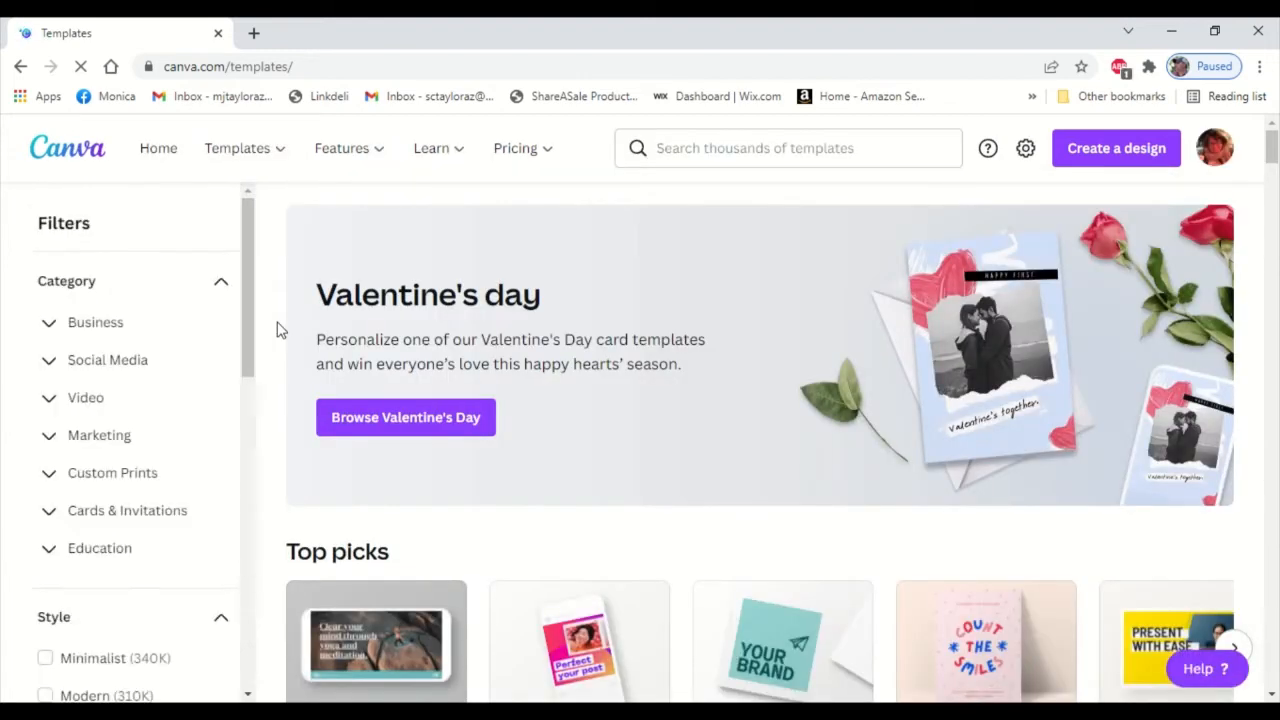
Expand the Cards & Invitations template category and look through the trending templates
mouse_move(248, 152)
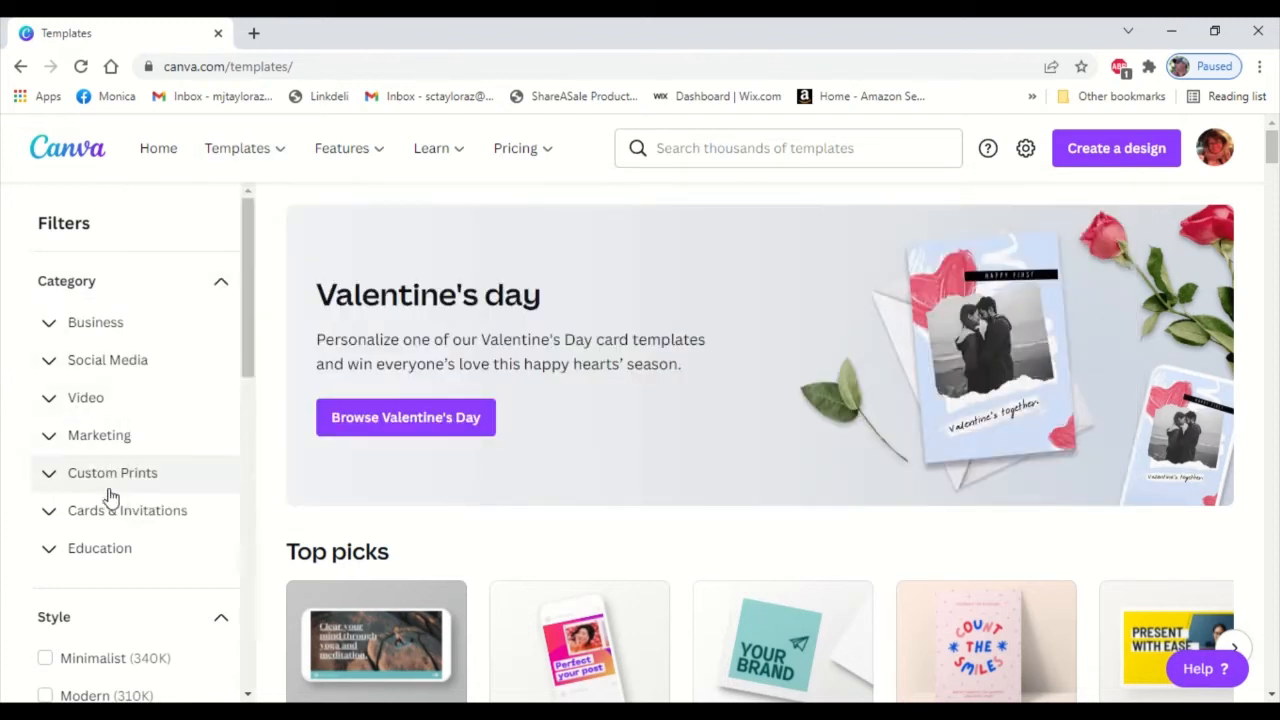
click(110, 515)
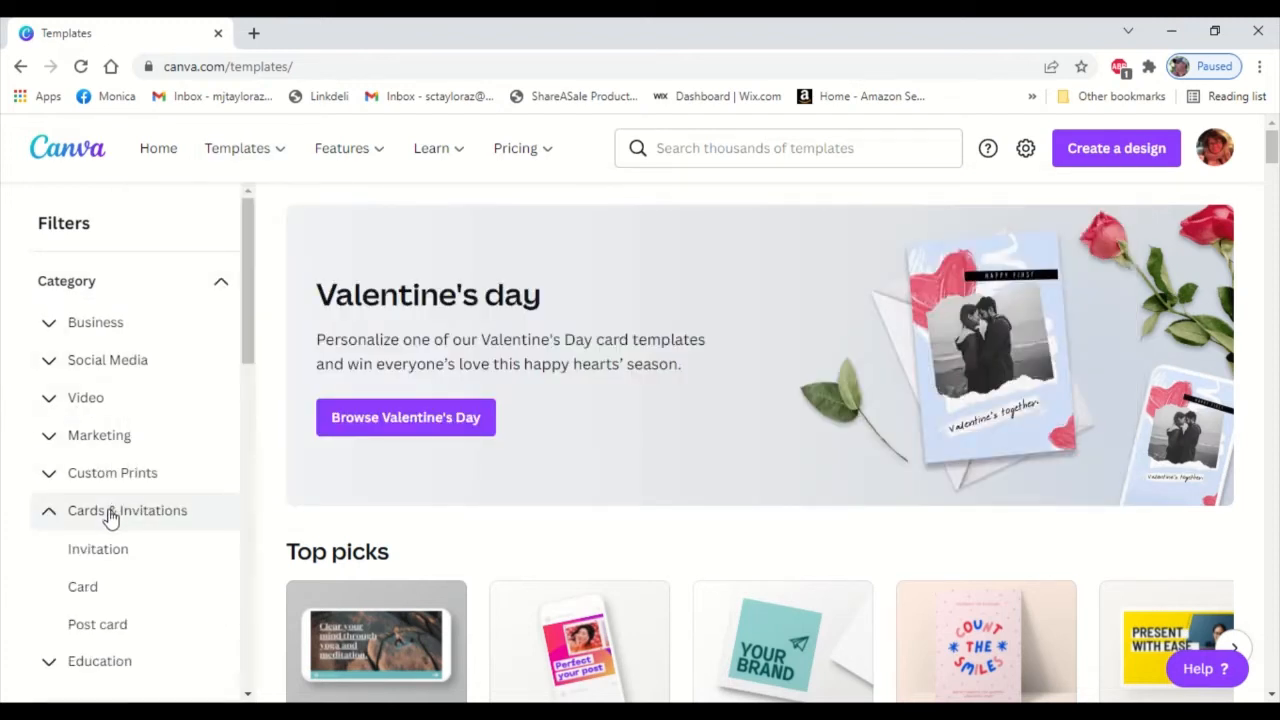
scroll(786, 489, down, 4)
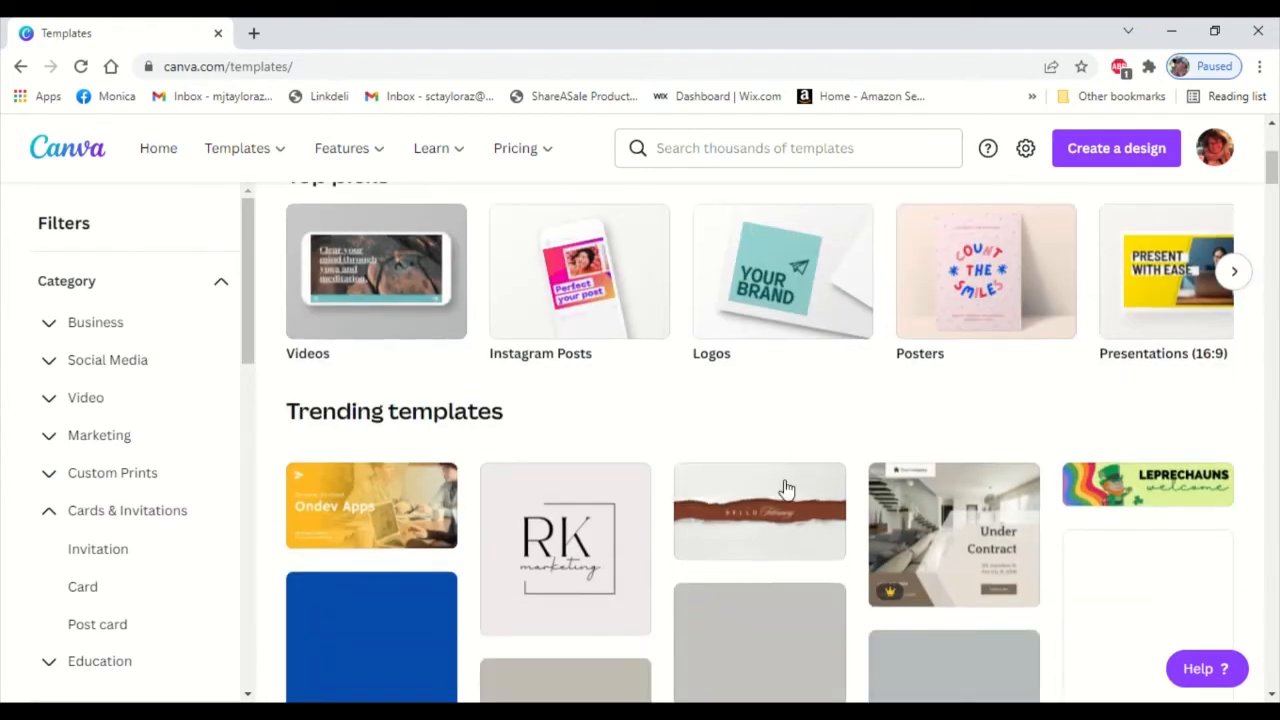
mouse_move(790, 487)
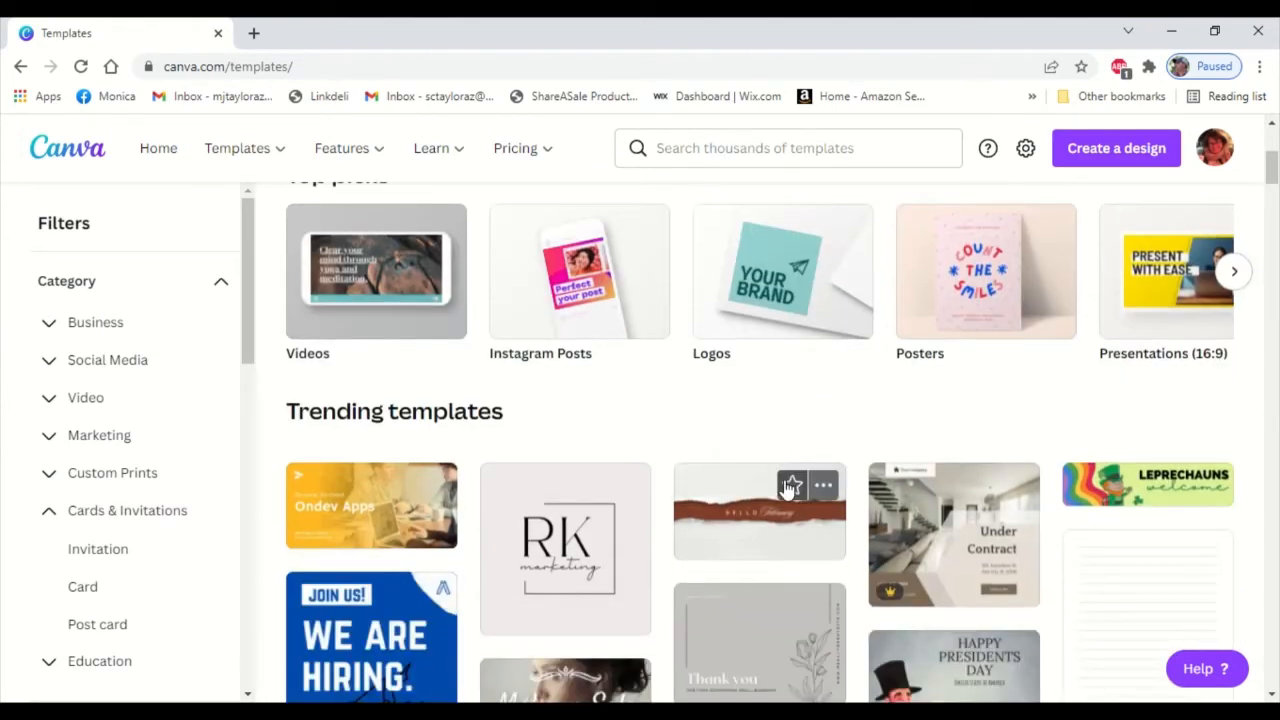
scroll(790, 487, down, 3)
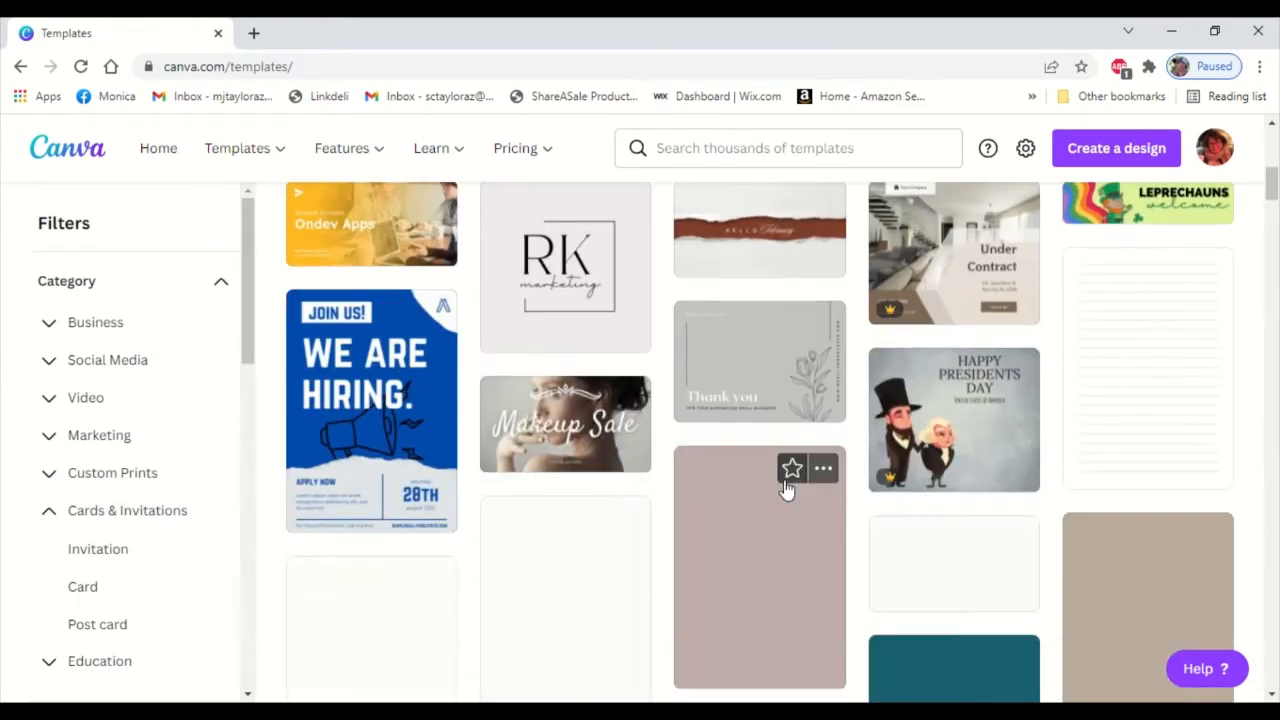
scroll(786, 489, down, 2)
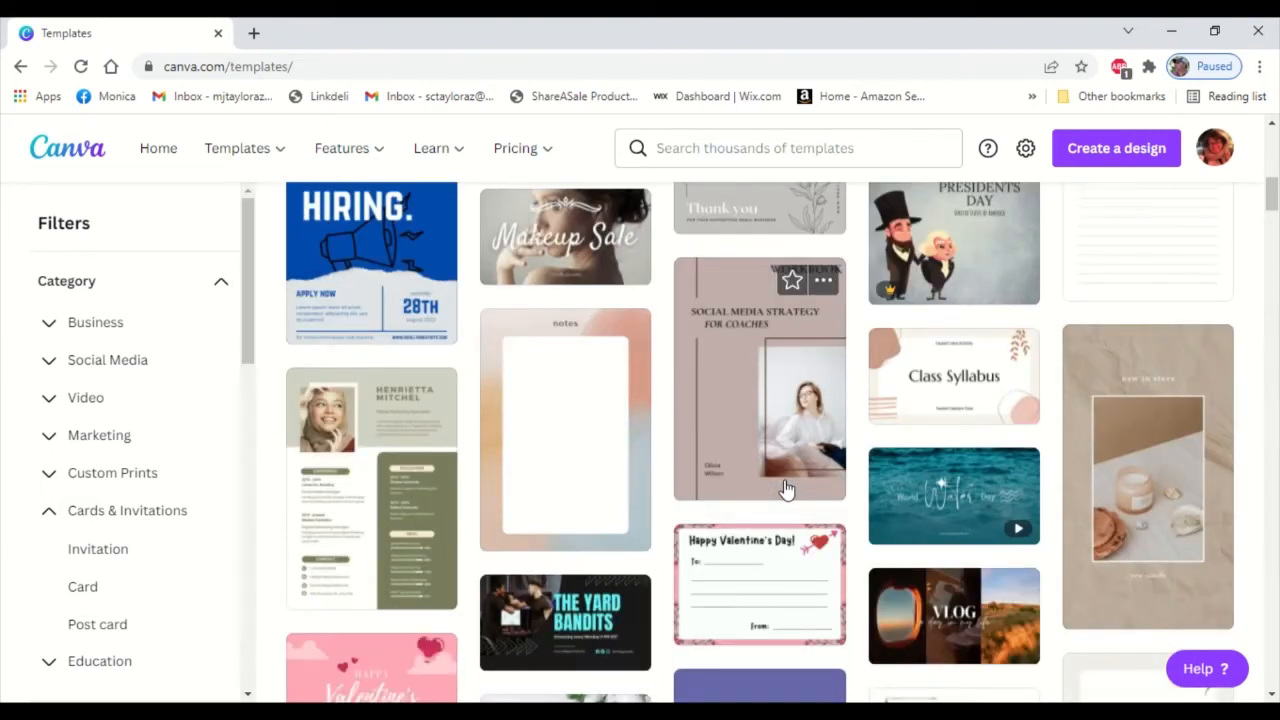
scroll(786, 489, down, 3)
scroll(789, 500, up, 3)
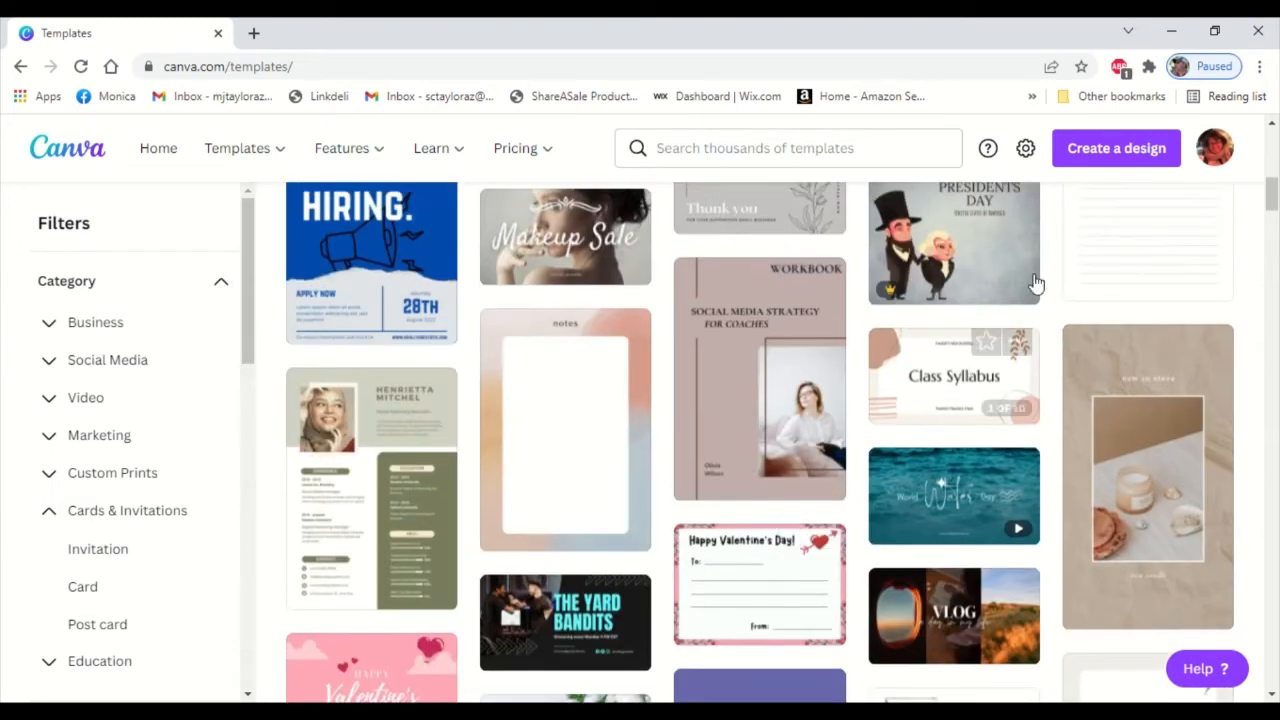
Create a new custom-size design measuring 4.25 × 5.5 in
click(1116, 150)
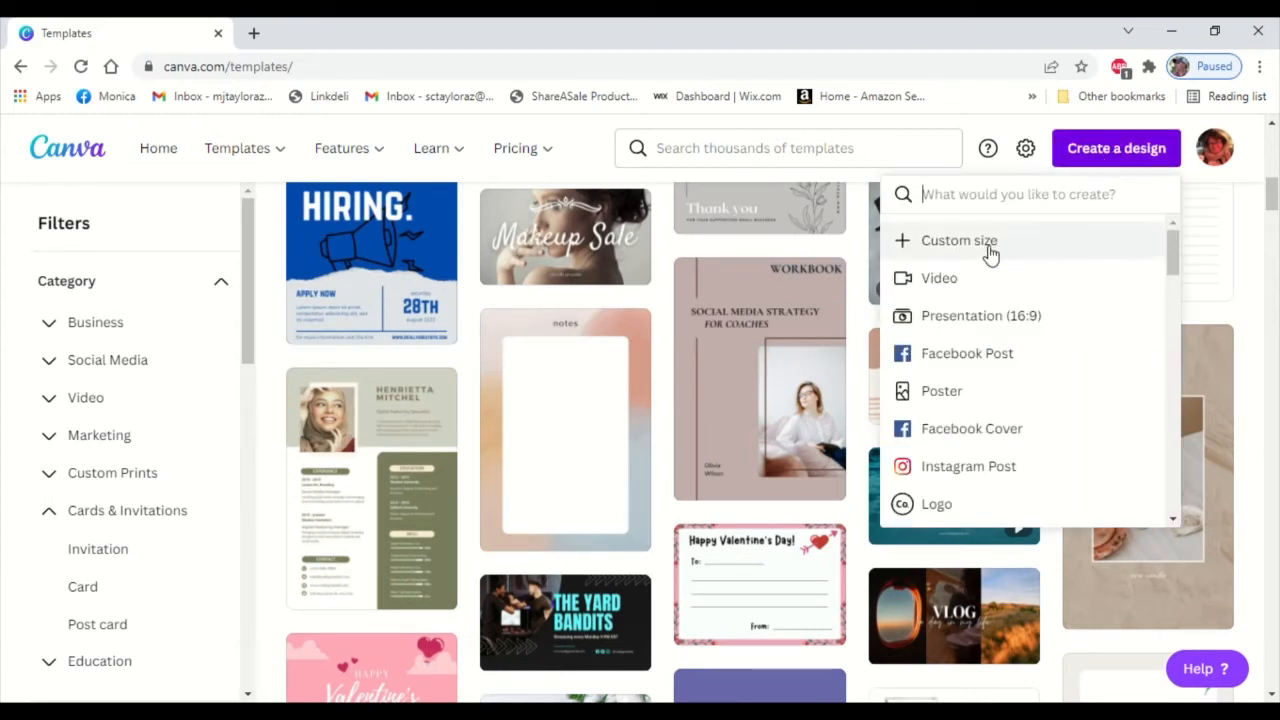
click(990, 253)
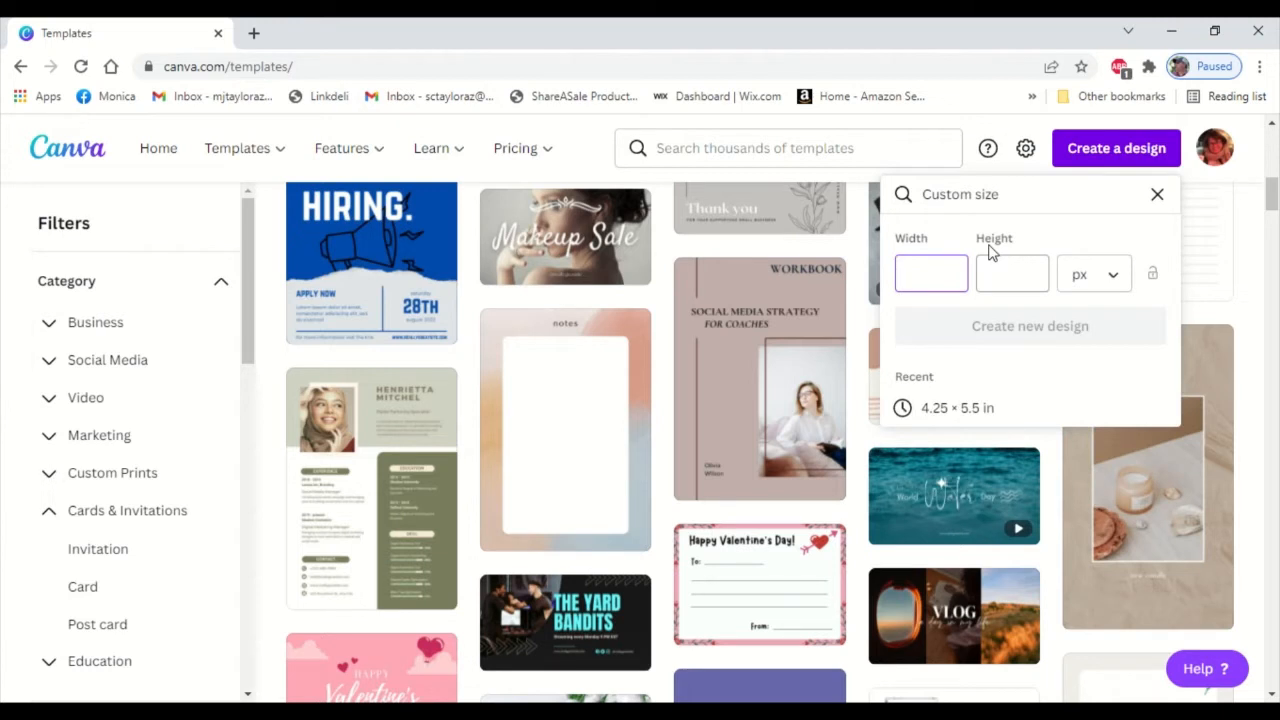
click(1106, 277)
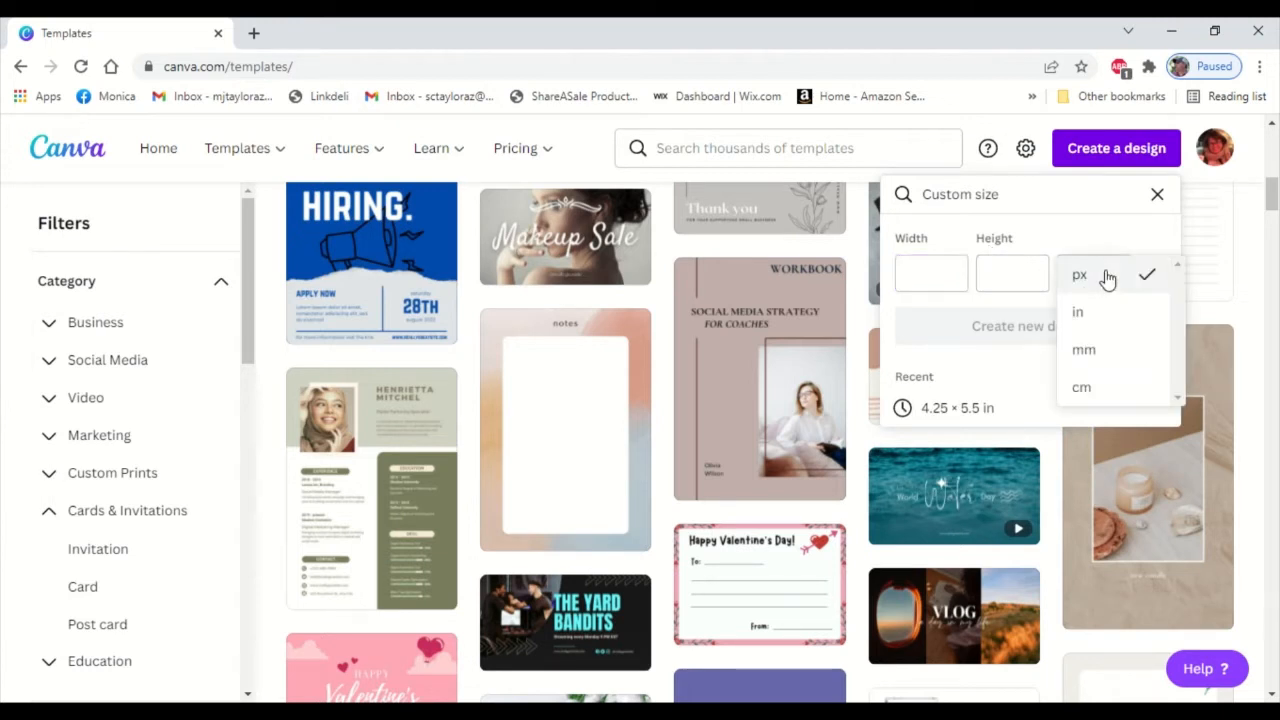
click(1097, 312)
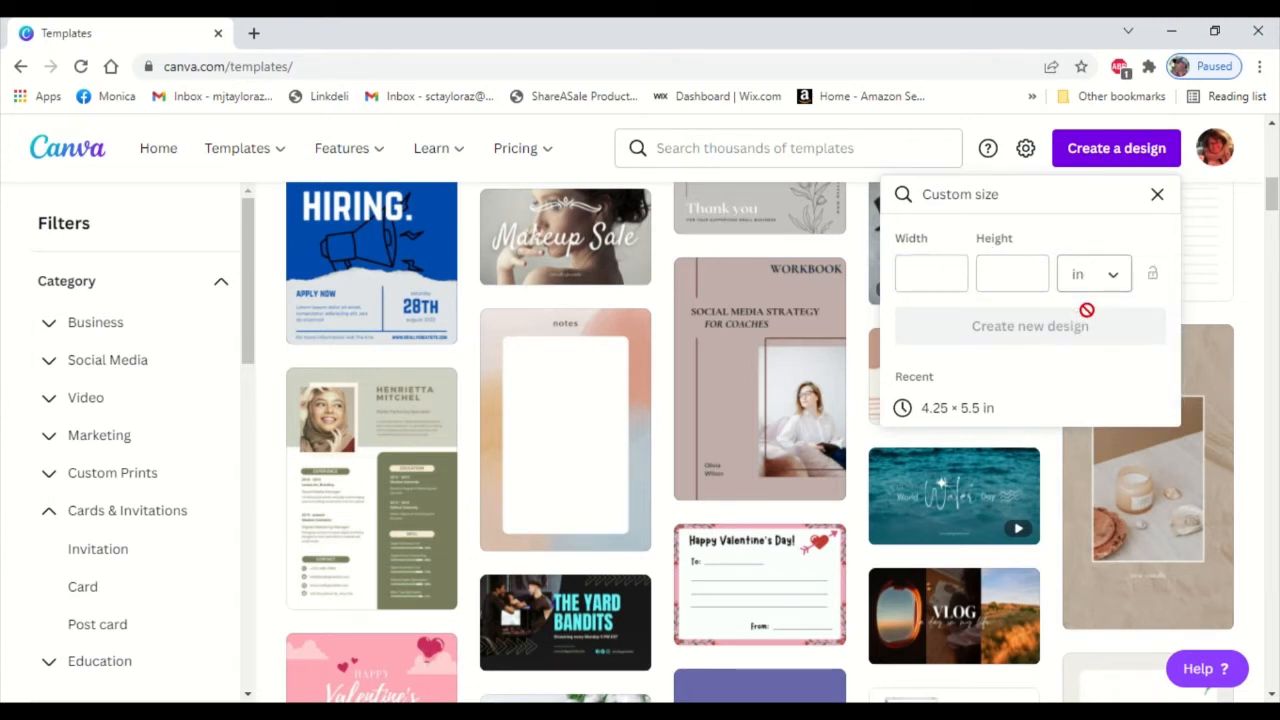
click(938, 280)
text(4)
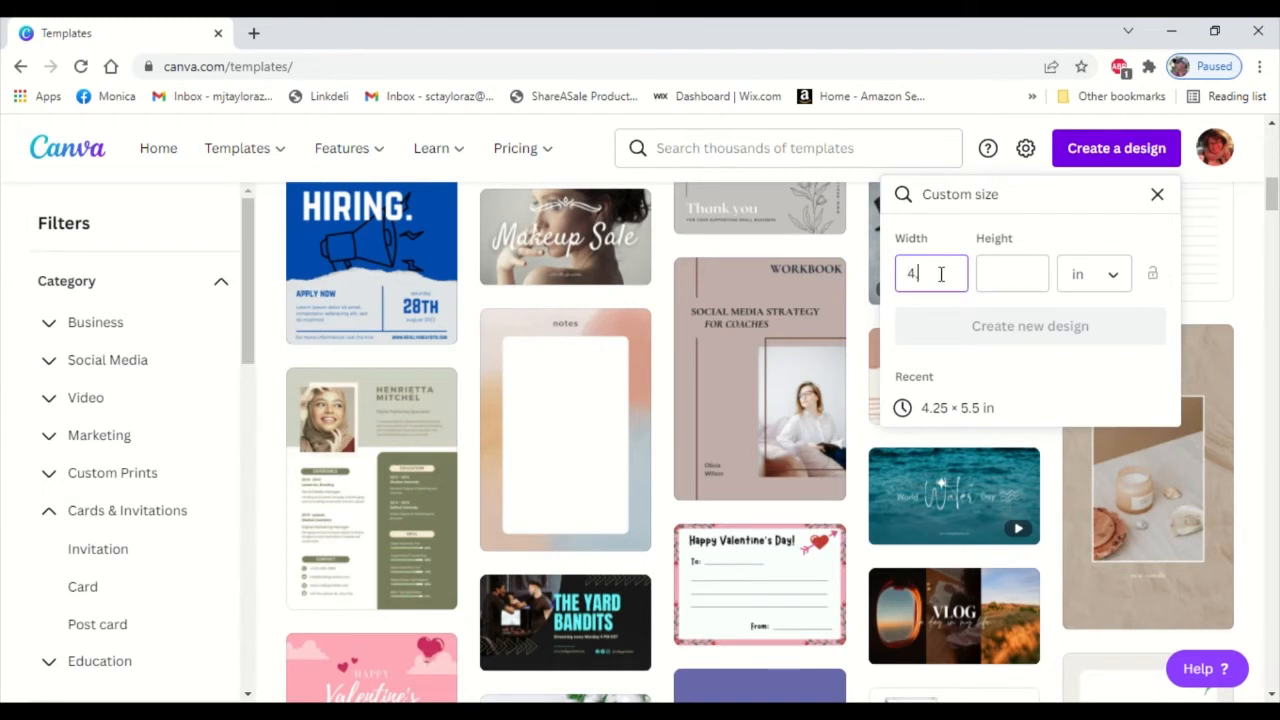
text(.25)
click(945, 409)
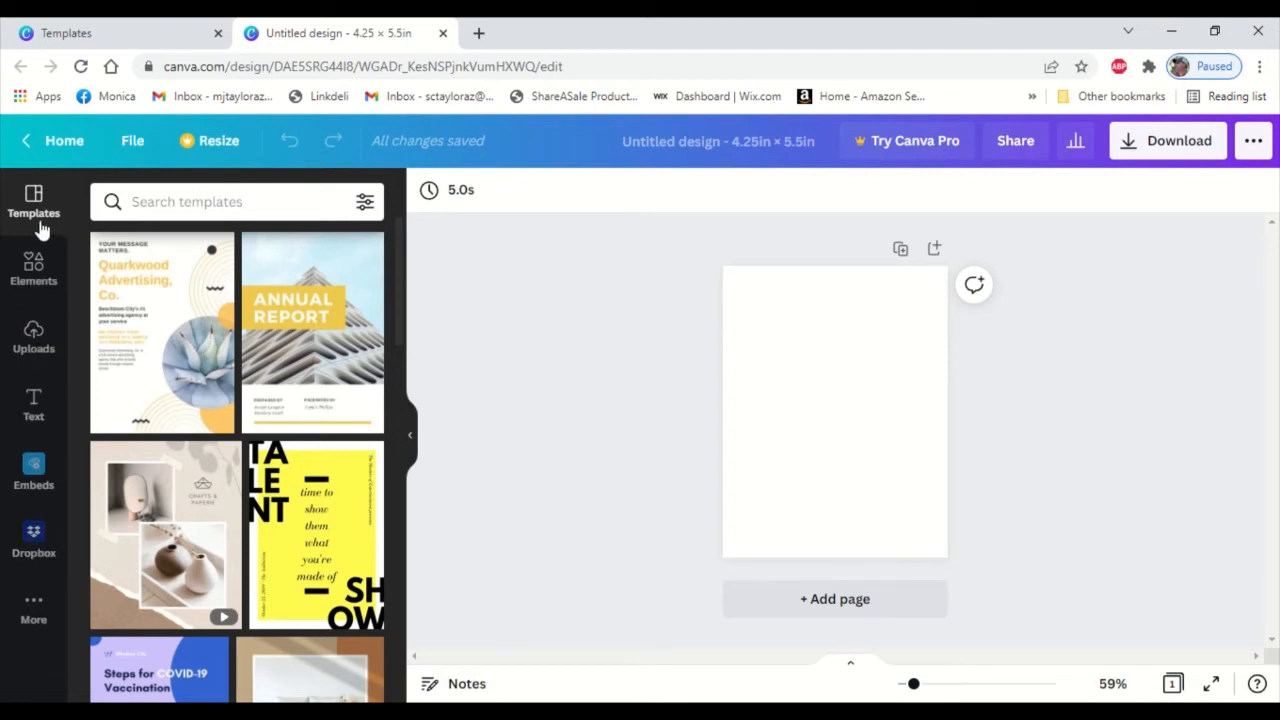
Add the uploaded pink floral background image with daisies and enlarge it to cover the whole page
click(34, 338)
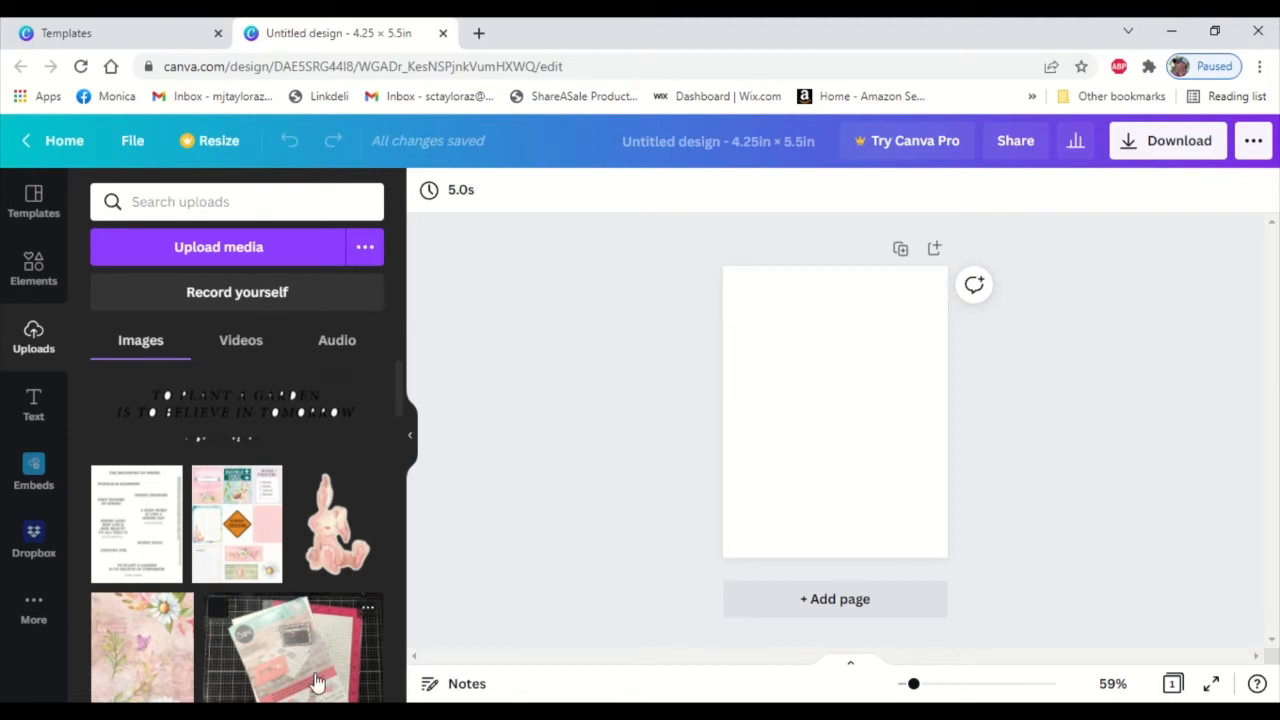
scroll(314, 680, down, 2)
scroll(314, 672, up, 1)
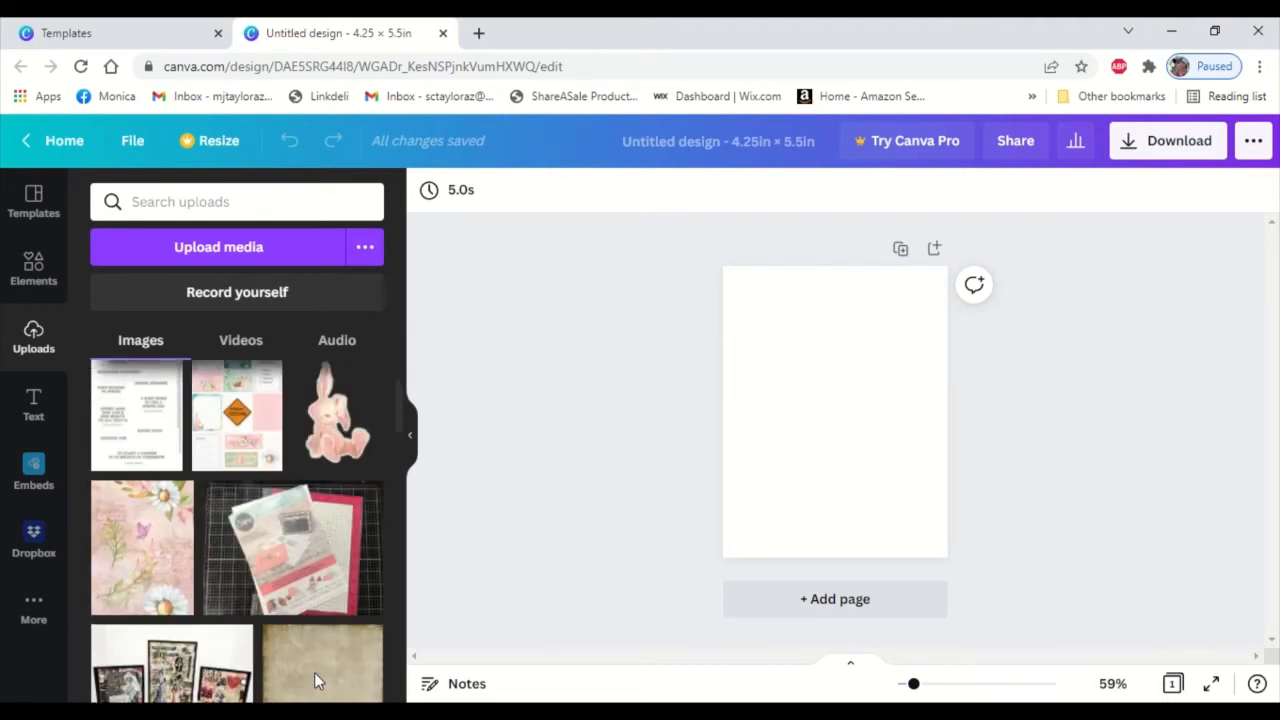
click(118, 558)
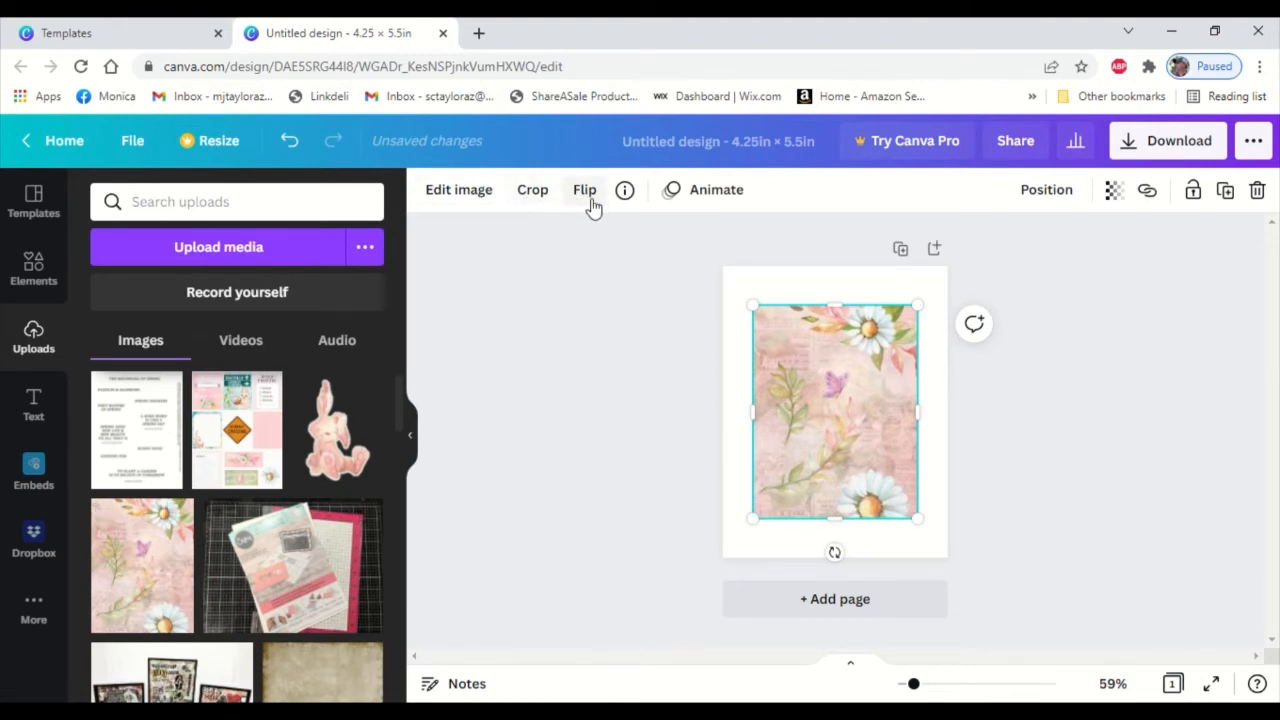
drag(755, 306, 724, 268)
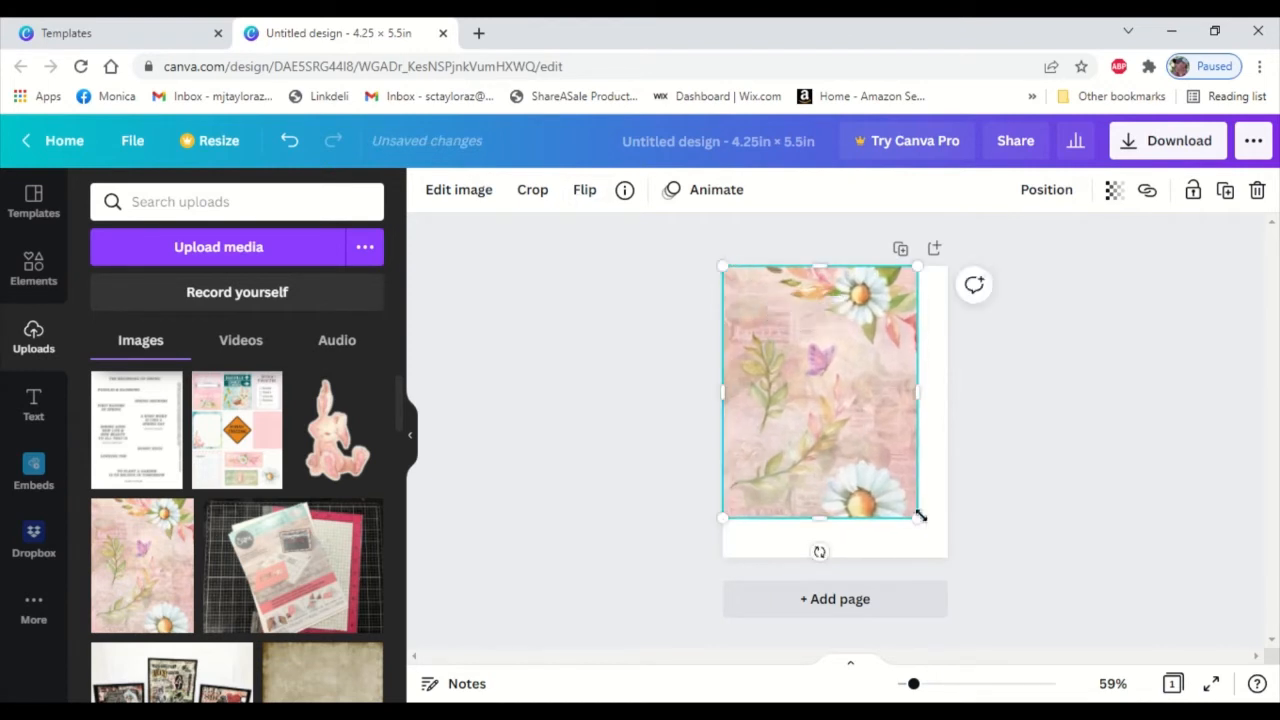
drag(919, 516, 947, 560)
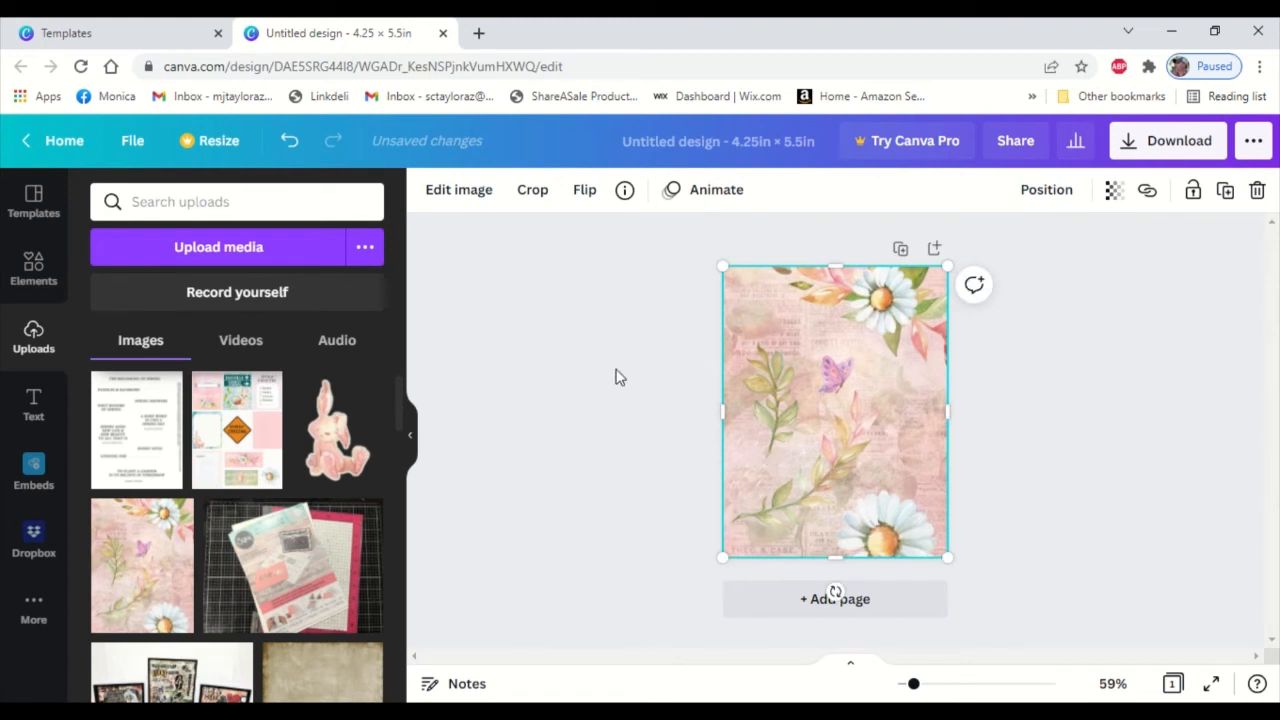
Add the uploaded pink bunny image, enlarge it slightly and place it in the card's lower-left area
click(333, 452)
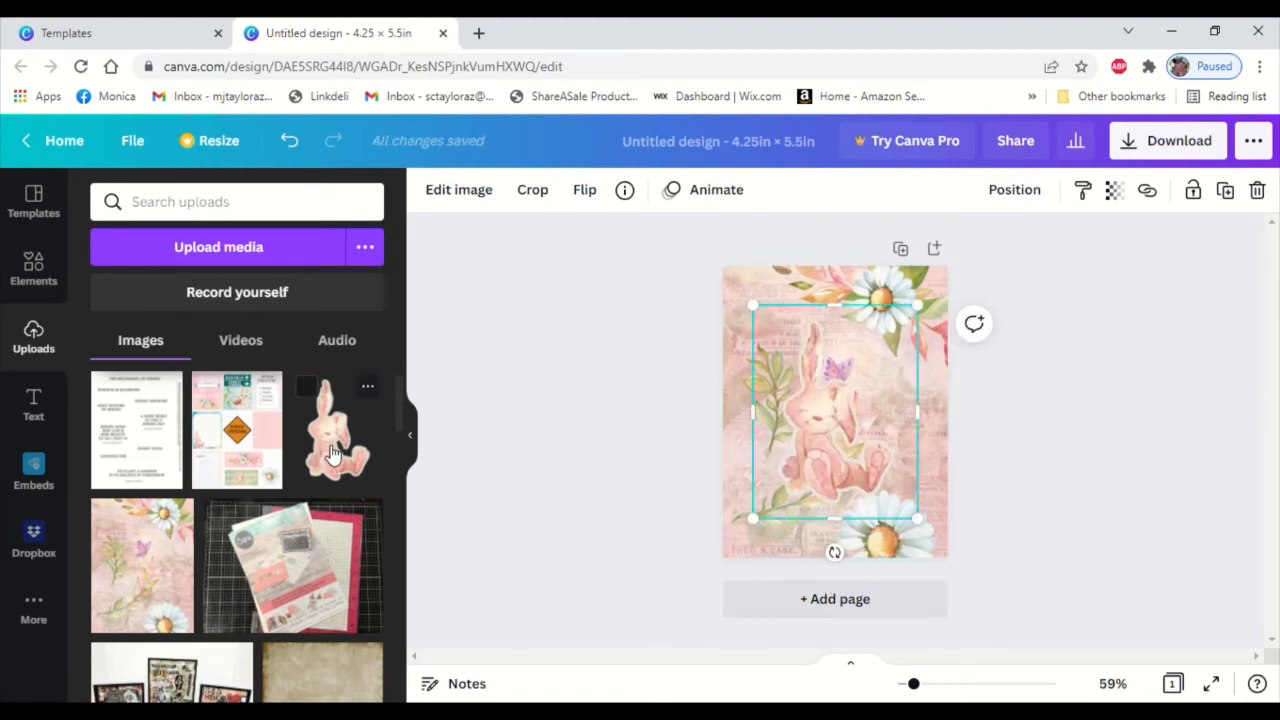
drag(836, 420, 787, 444)
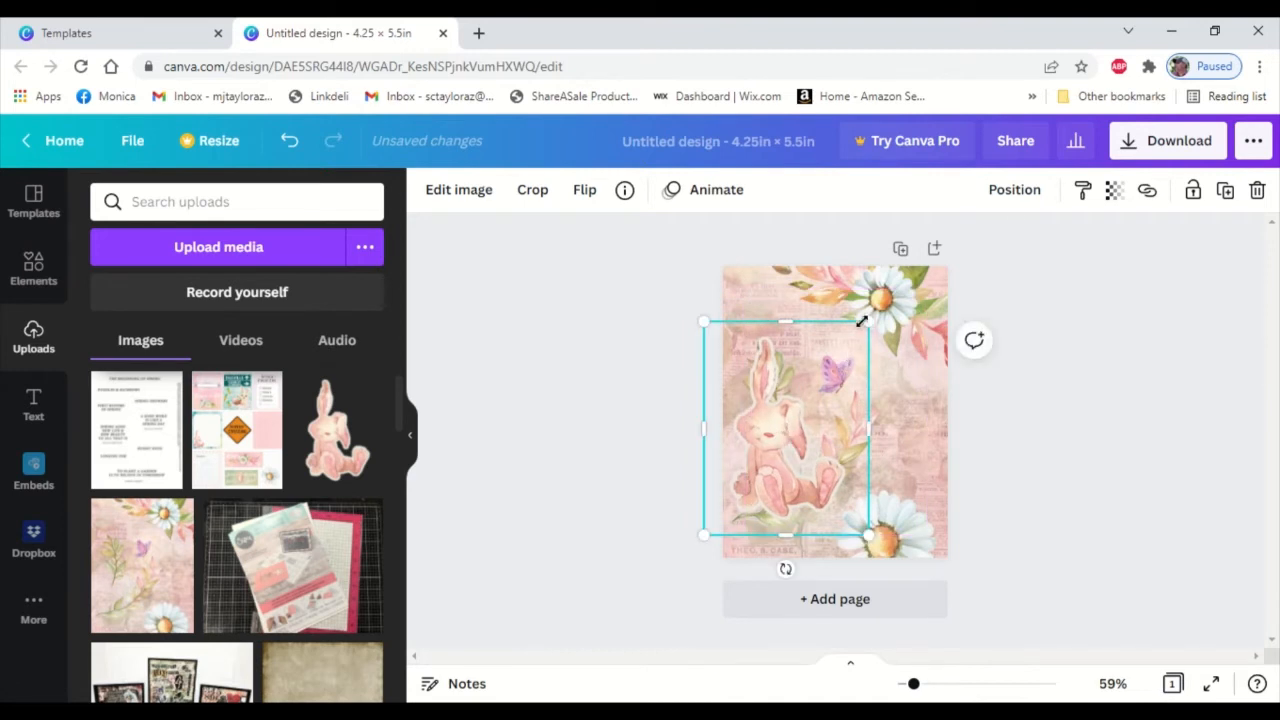
drag(862, 320, 880, 296)
drag(780, 430, 778, 445)
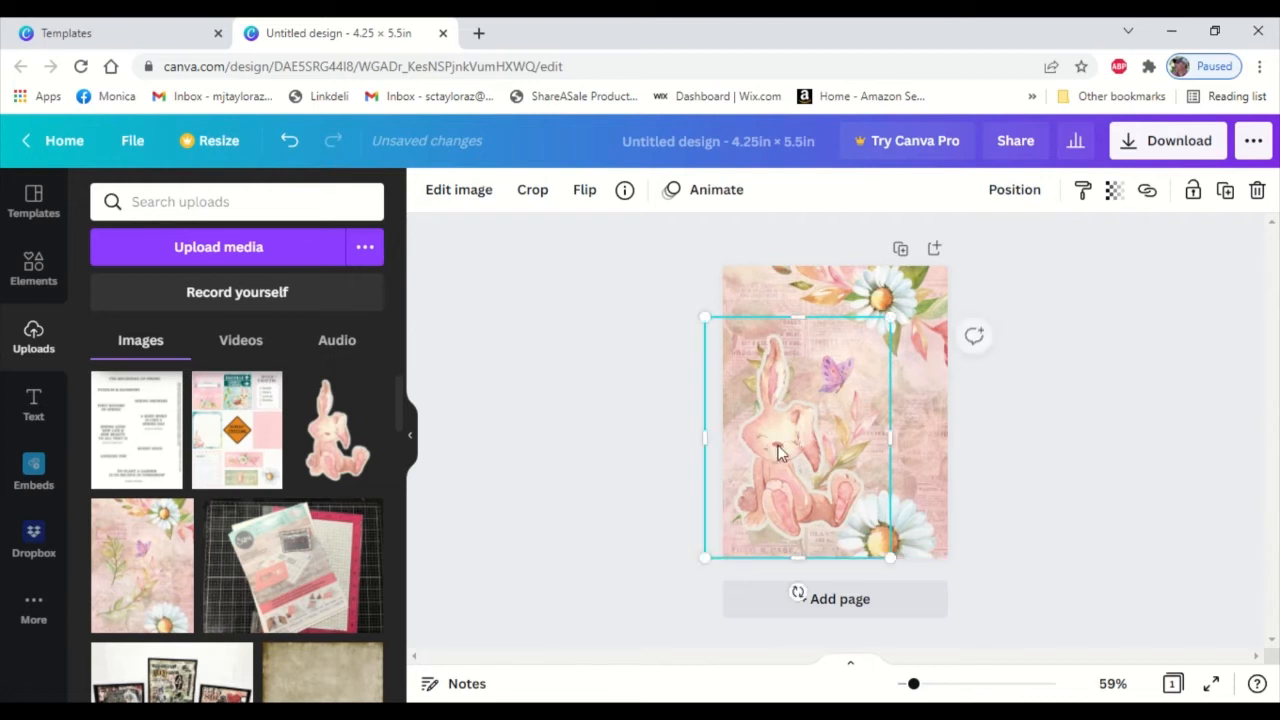
click(578, 406)
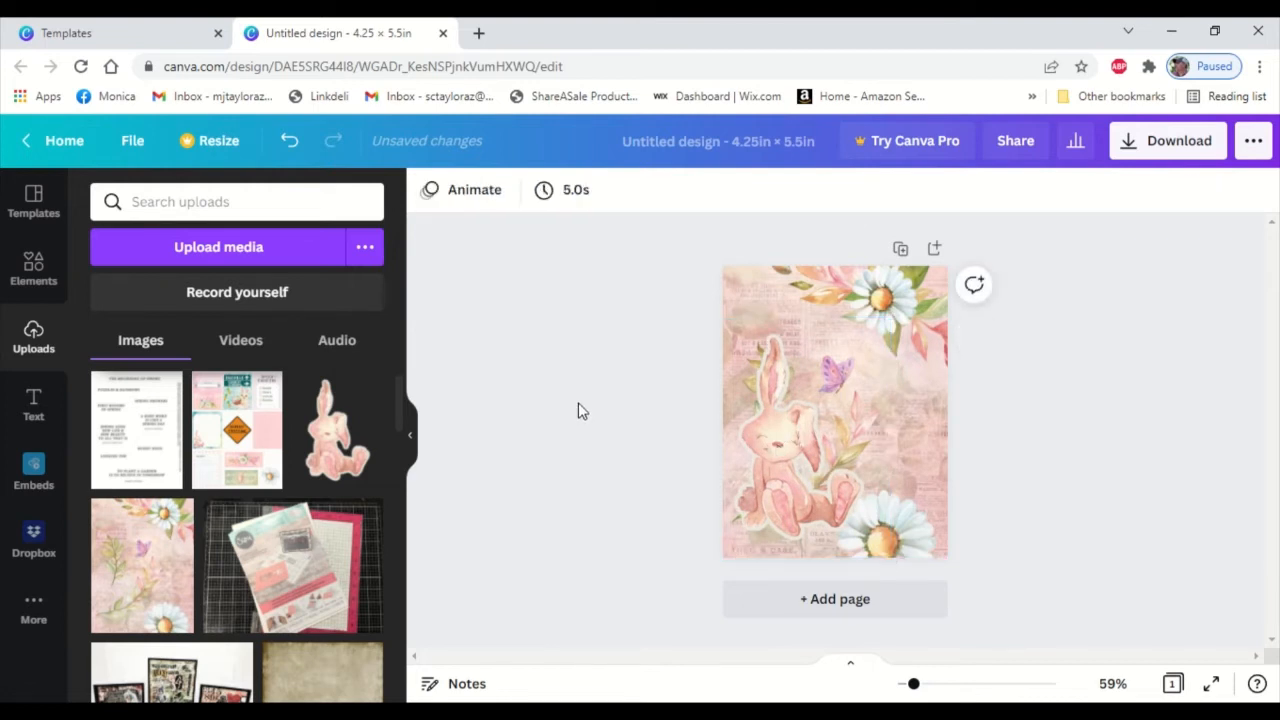
Add the uploaded sheet of Easter cards and crop it to the green "Some Bunny Loves You!" label
click(200, 440)
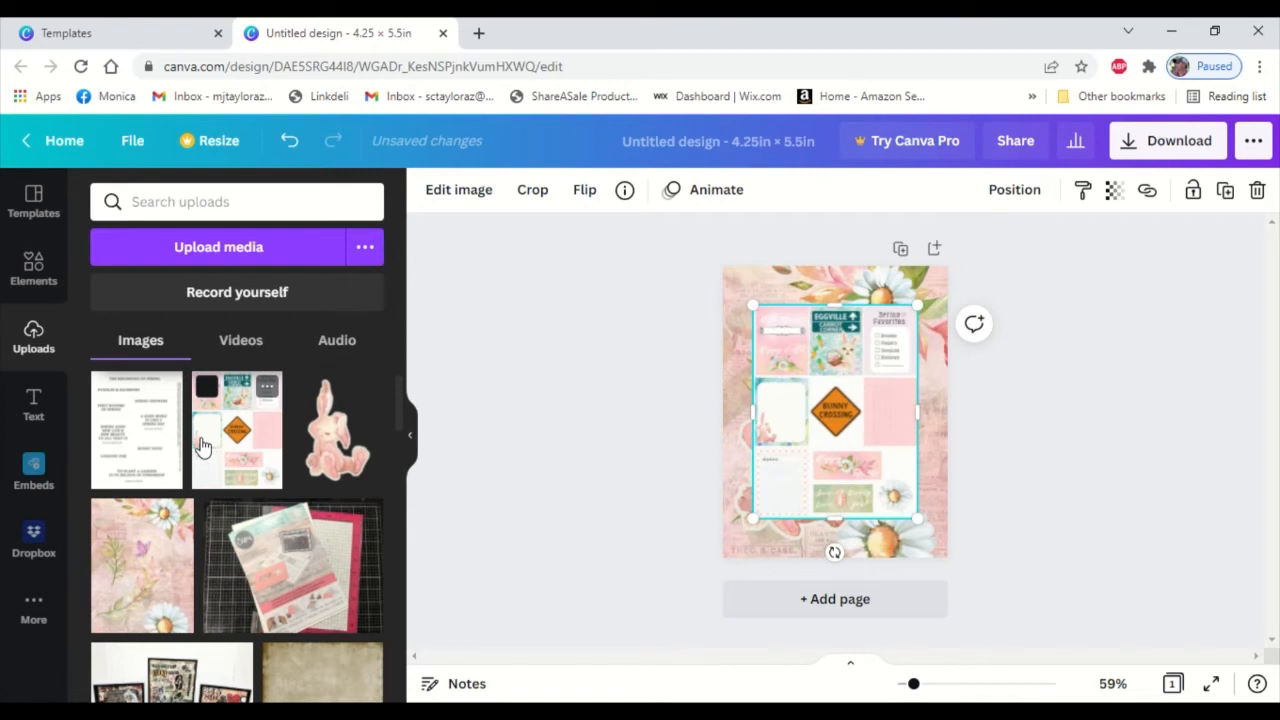
click(533, 191)
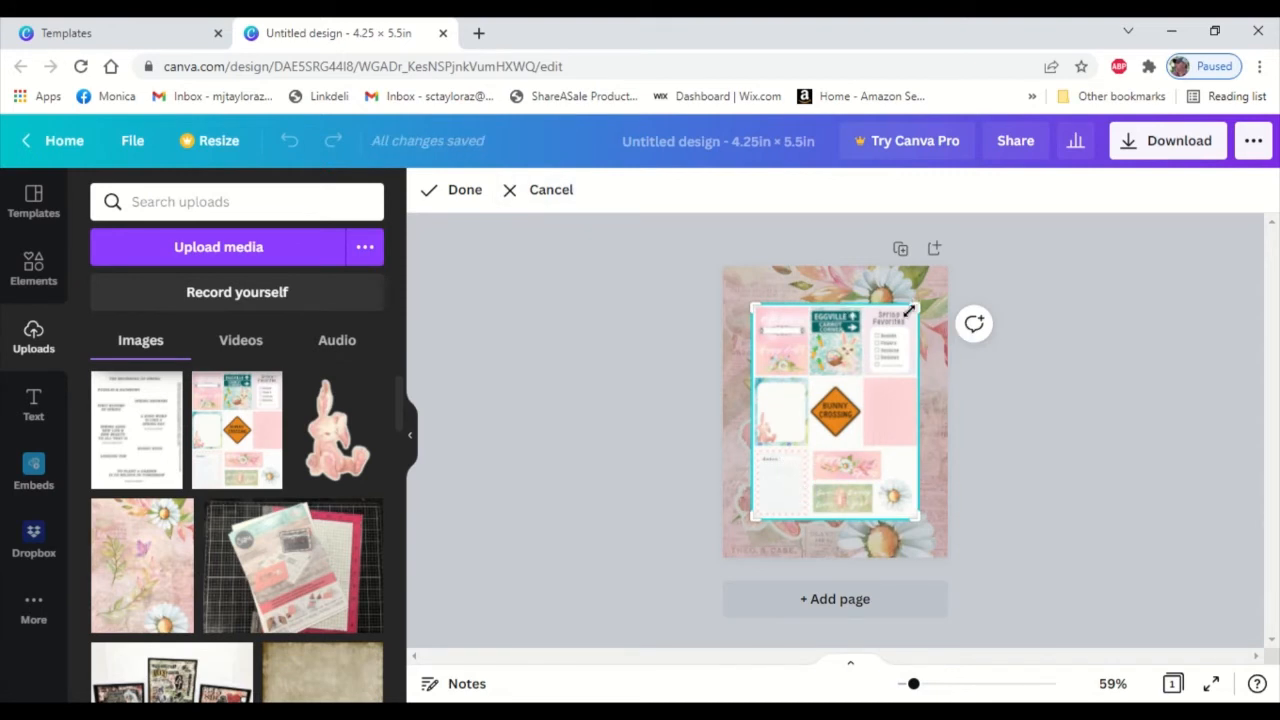
drag(909, 312, 899, 450)
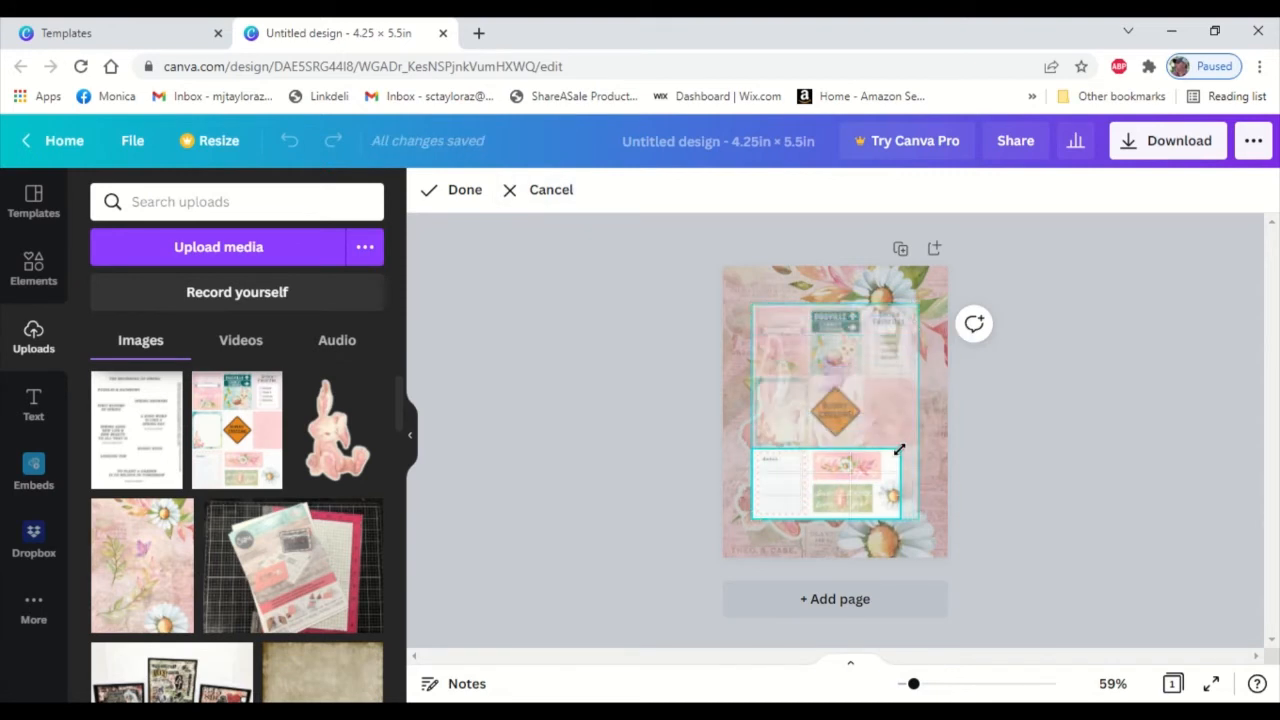
drag(899, 450, 905, 484)
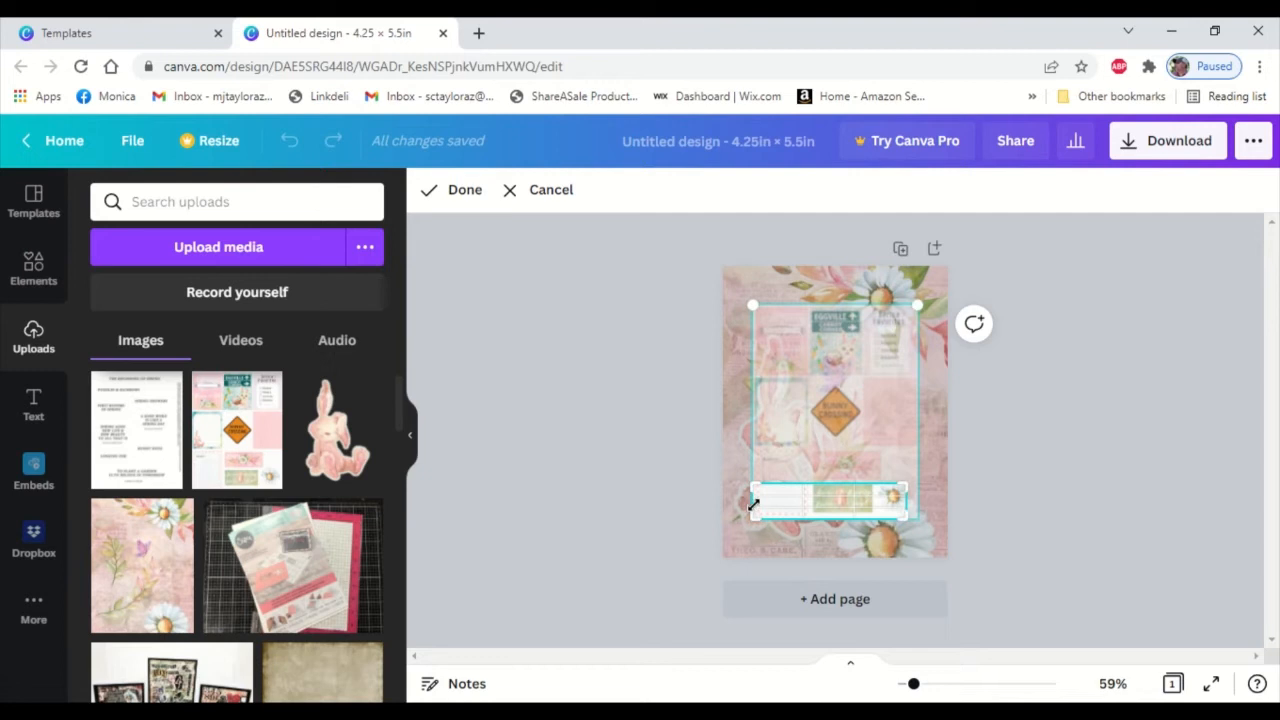
drag(754, 505, 811, 512)
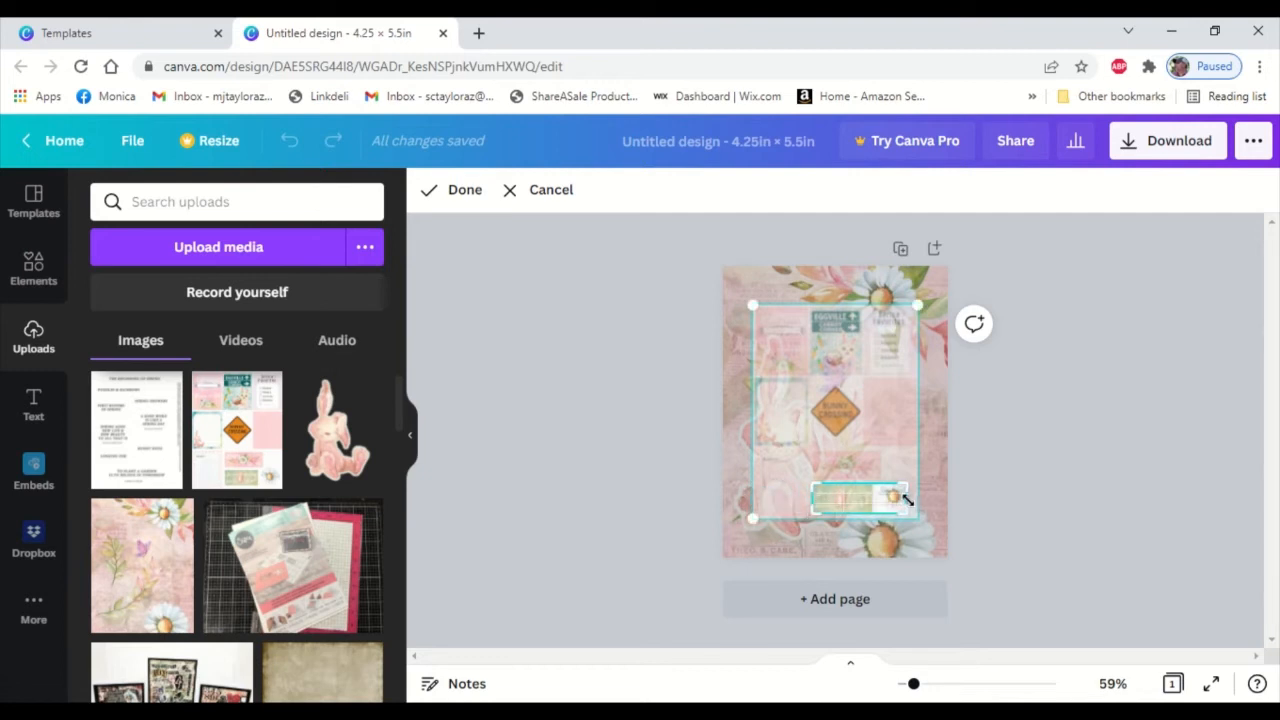
drag(906, 498, 874, 514)
click(1008, 428)
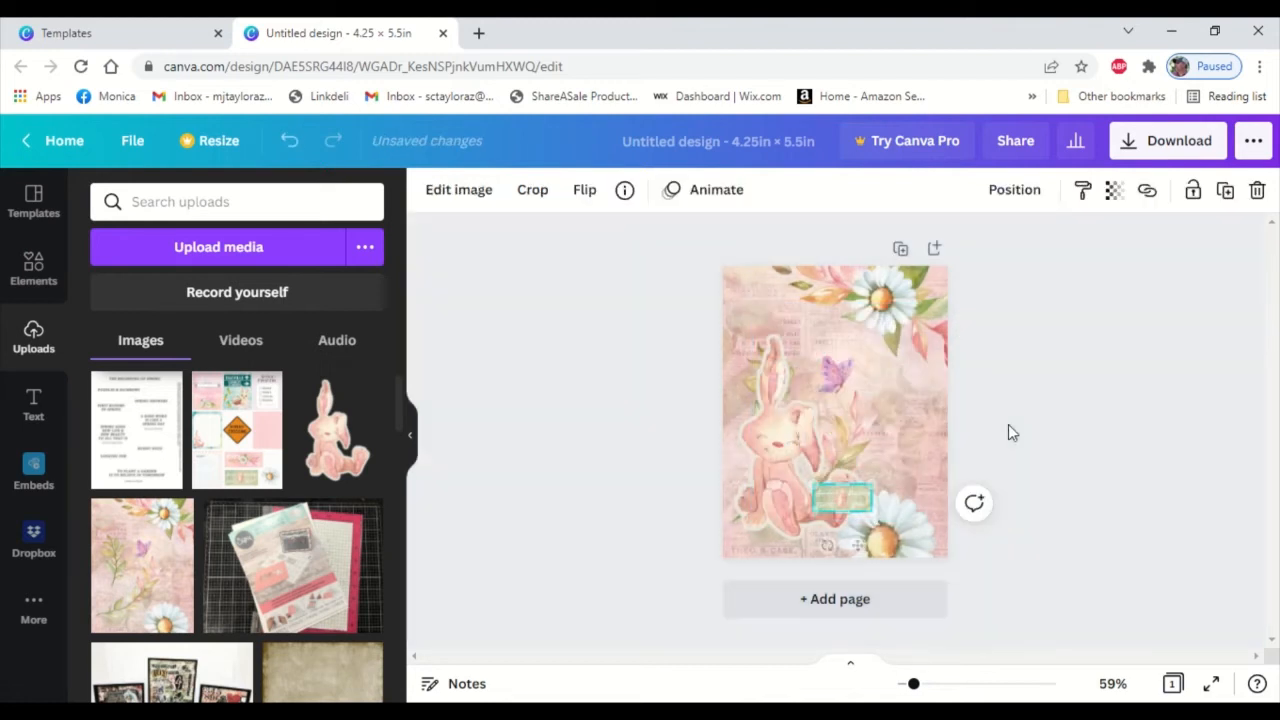
Enlarge the "Some Bunny Loves You!" label and place it mid-card, overlapping the bunny's ears
drag(849, 500, 960, 301)
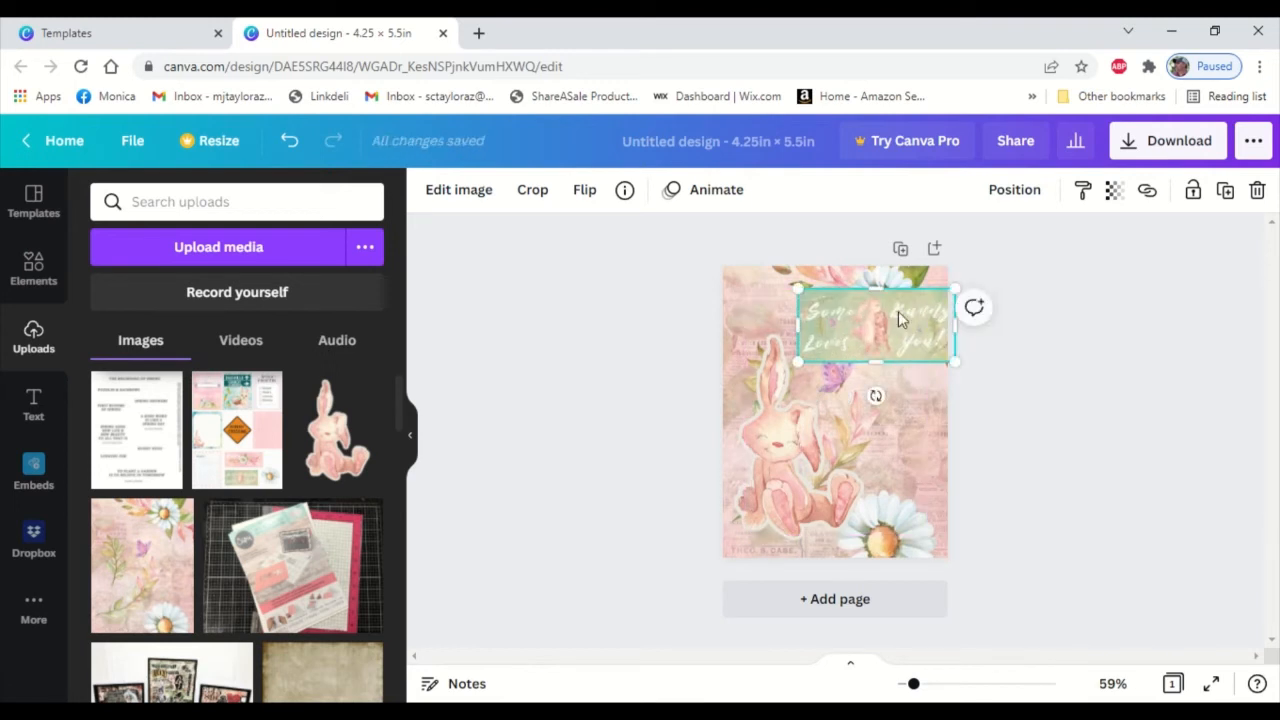
drag(881, 319, 860, 395)
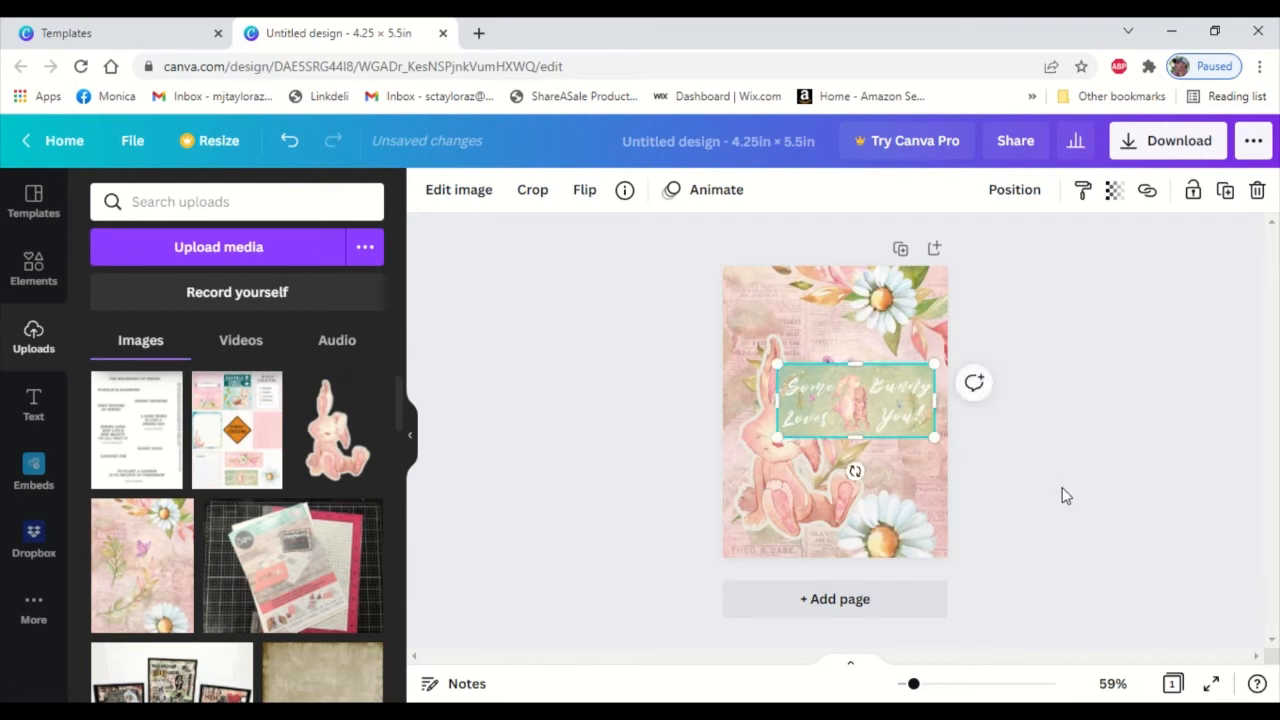
click(1062, 487)
Bring the bunny to the front of the label and shift it slightly toward the card's left edge
click(886, 512)
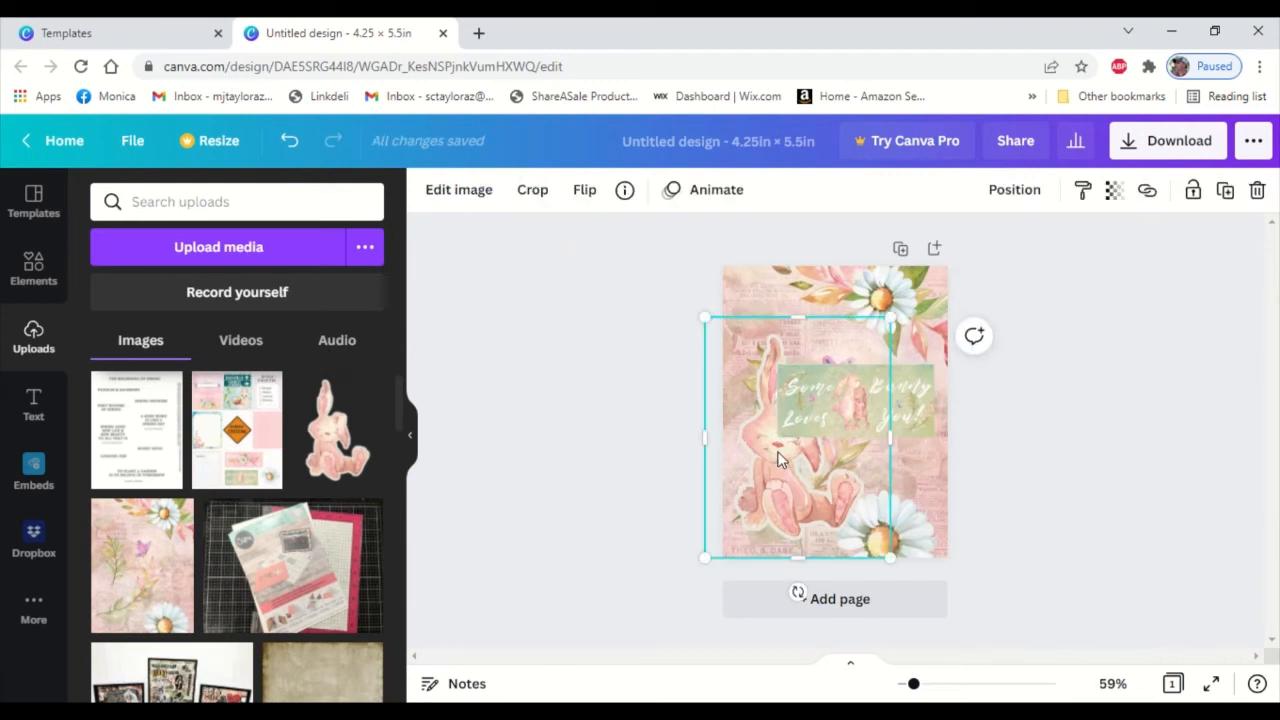
right_click(781, 459)
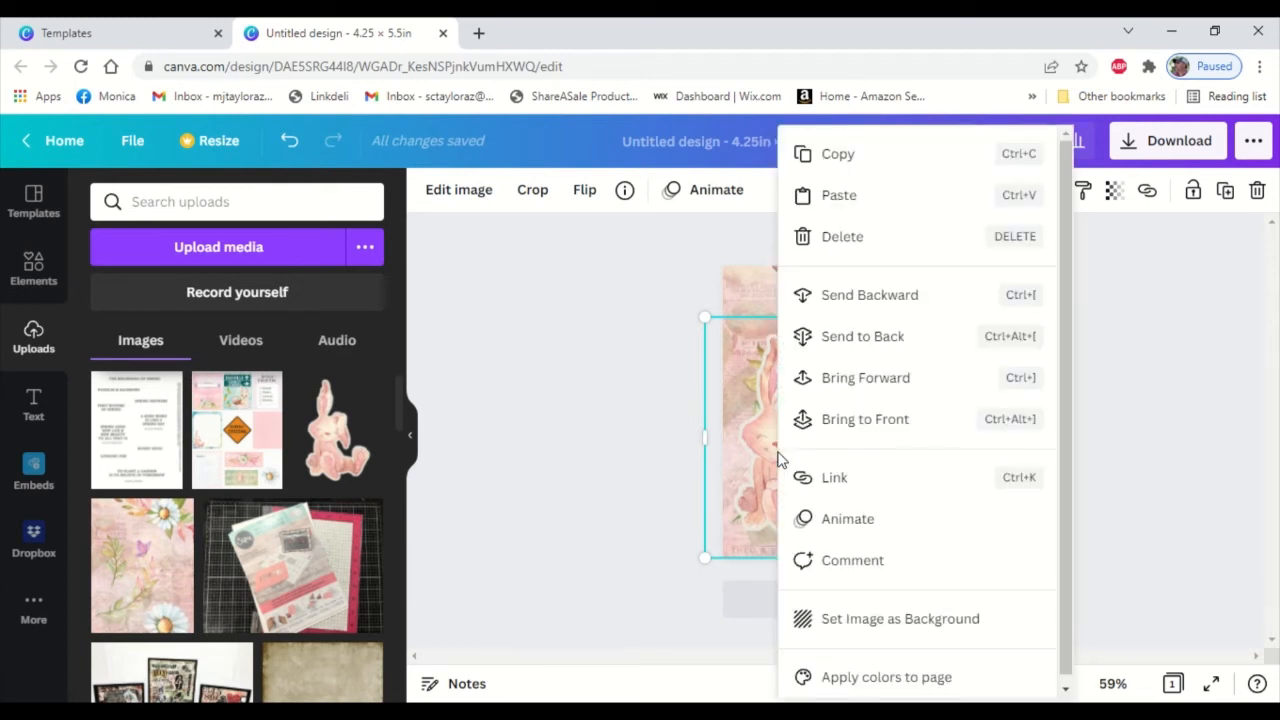
click(845, 421)
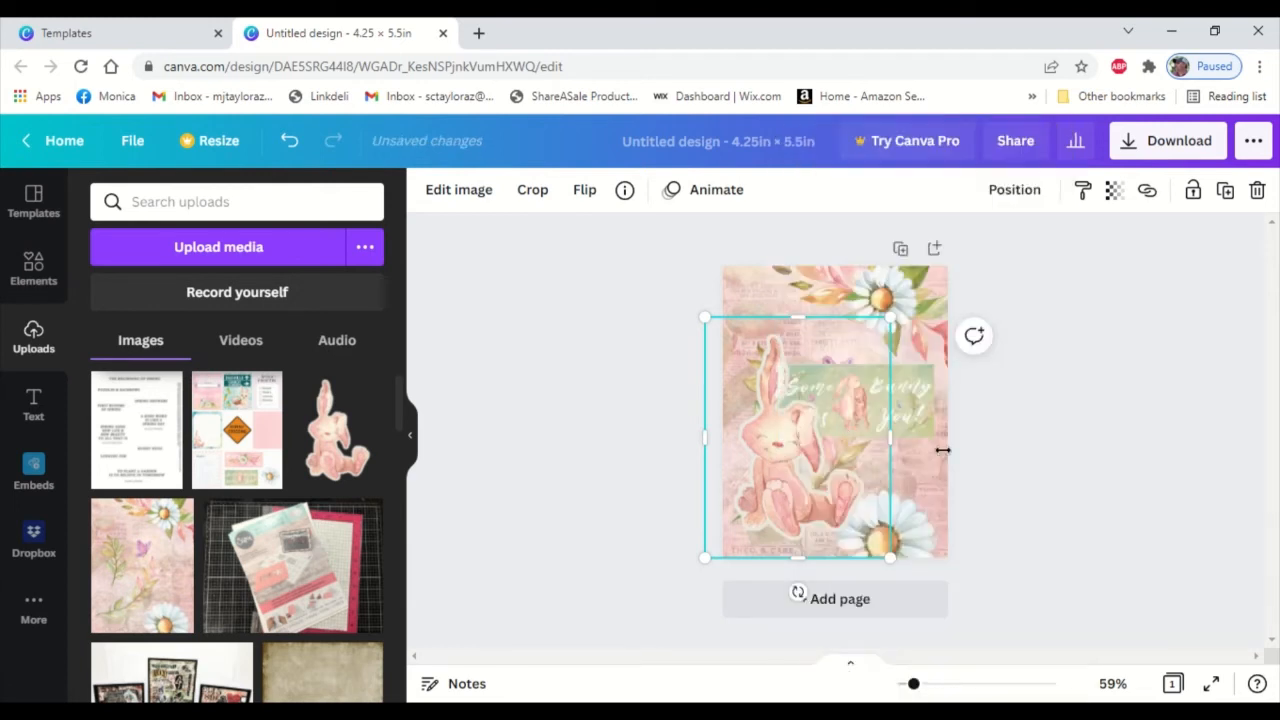
click(1010, 514)
click(784, 457)
drag(782, 457, 777, 450)
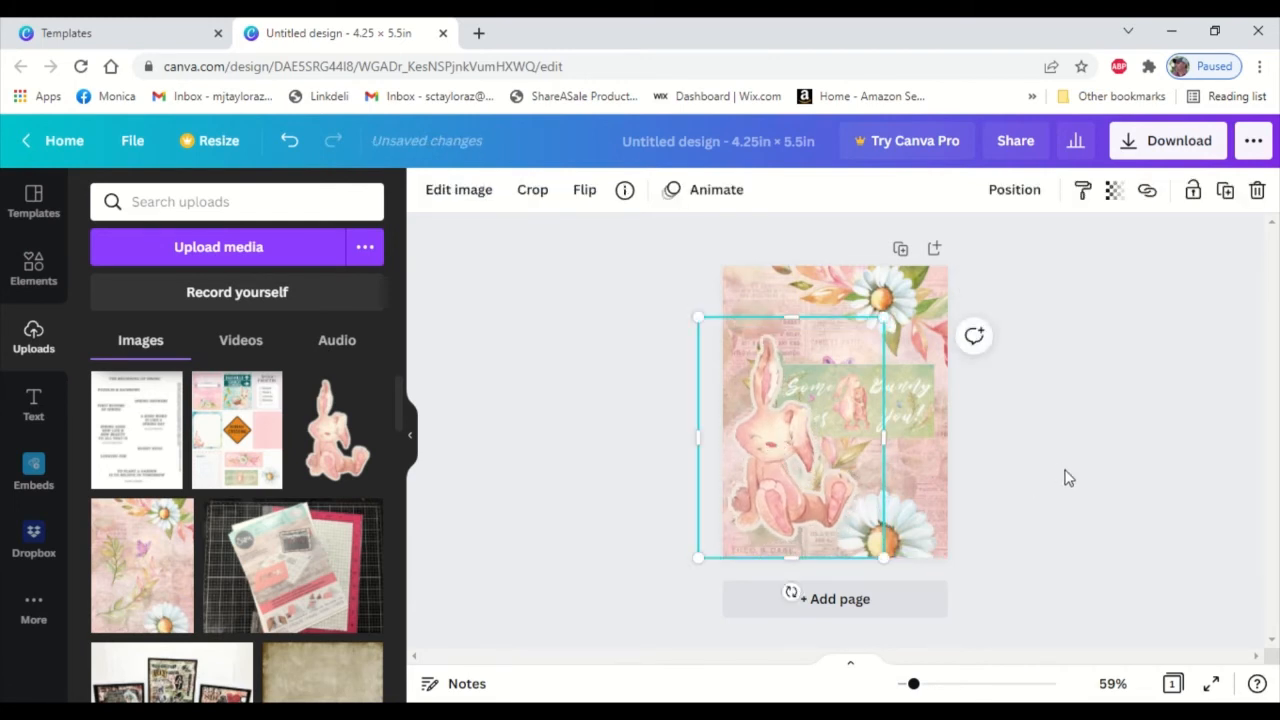
click(1068, 478)
Replace the green "Some Bunny Loves You!" label with the uploaded "To plant a garden is to believe in tomorrow" quote image
click(925, 414)
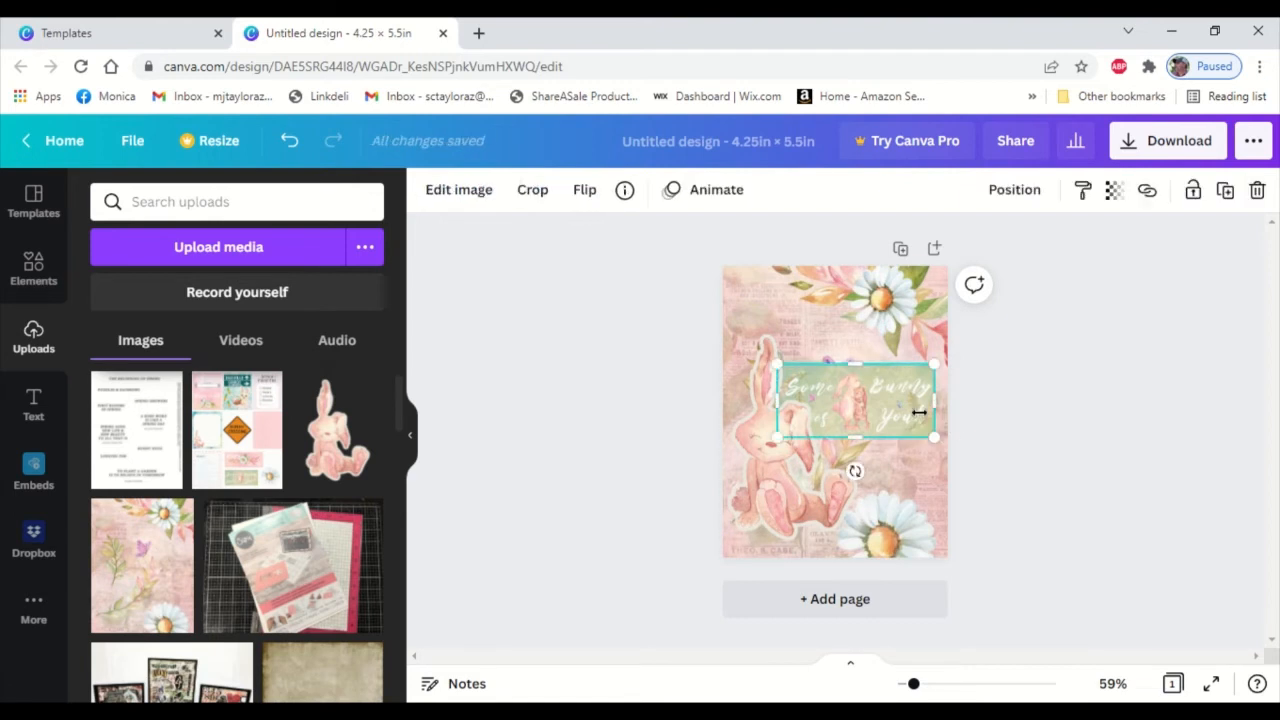
key(Delete)
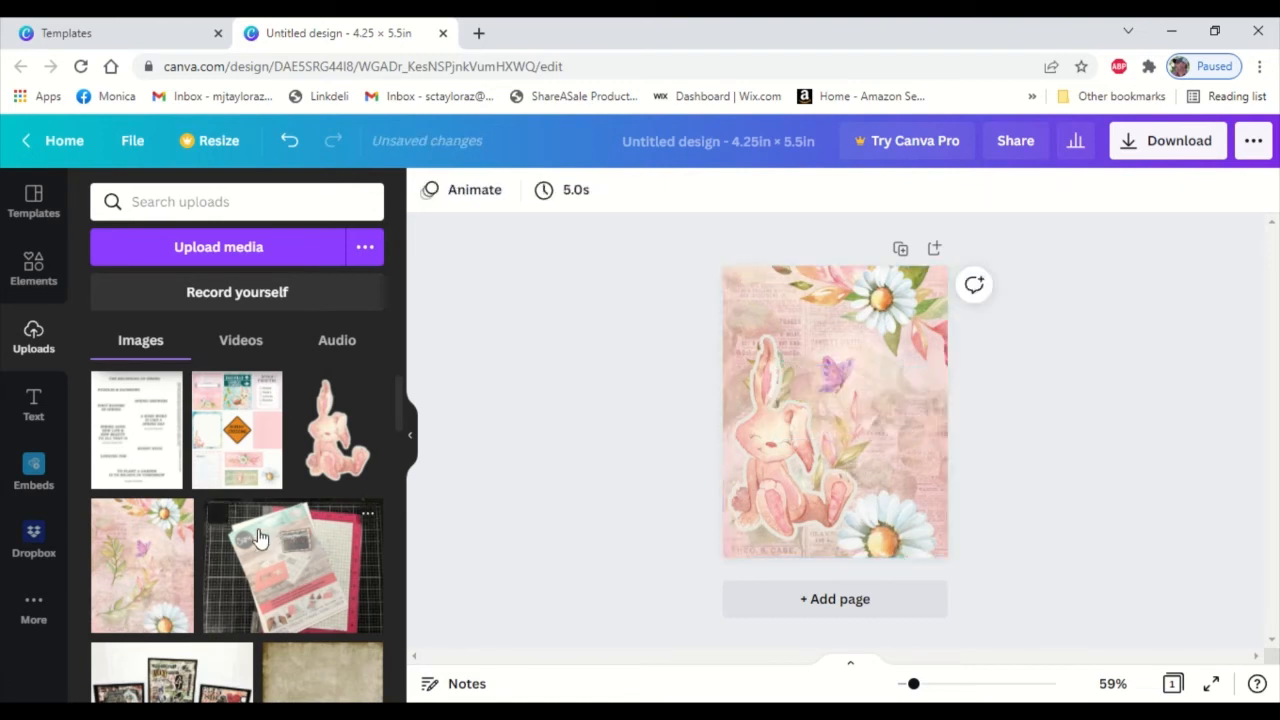
scroll(240, 487, up, 2)
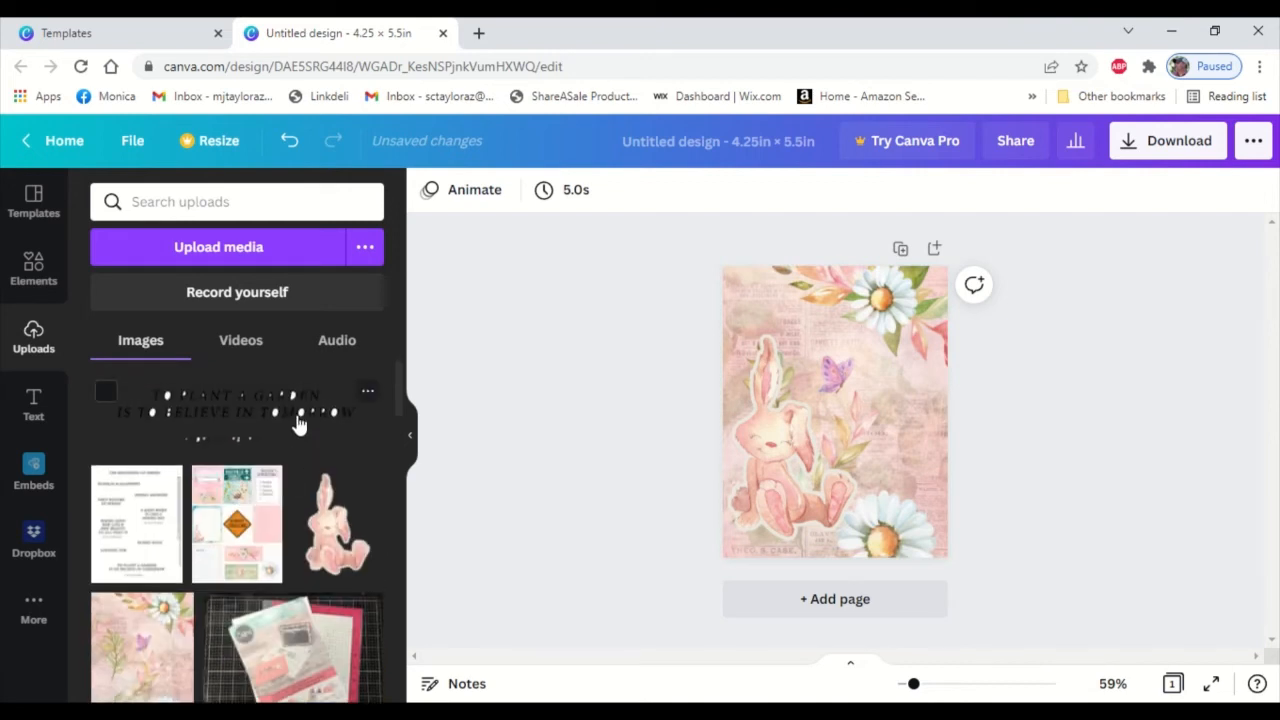
click(337, 421)
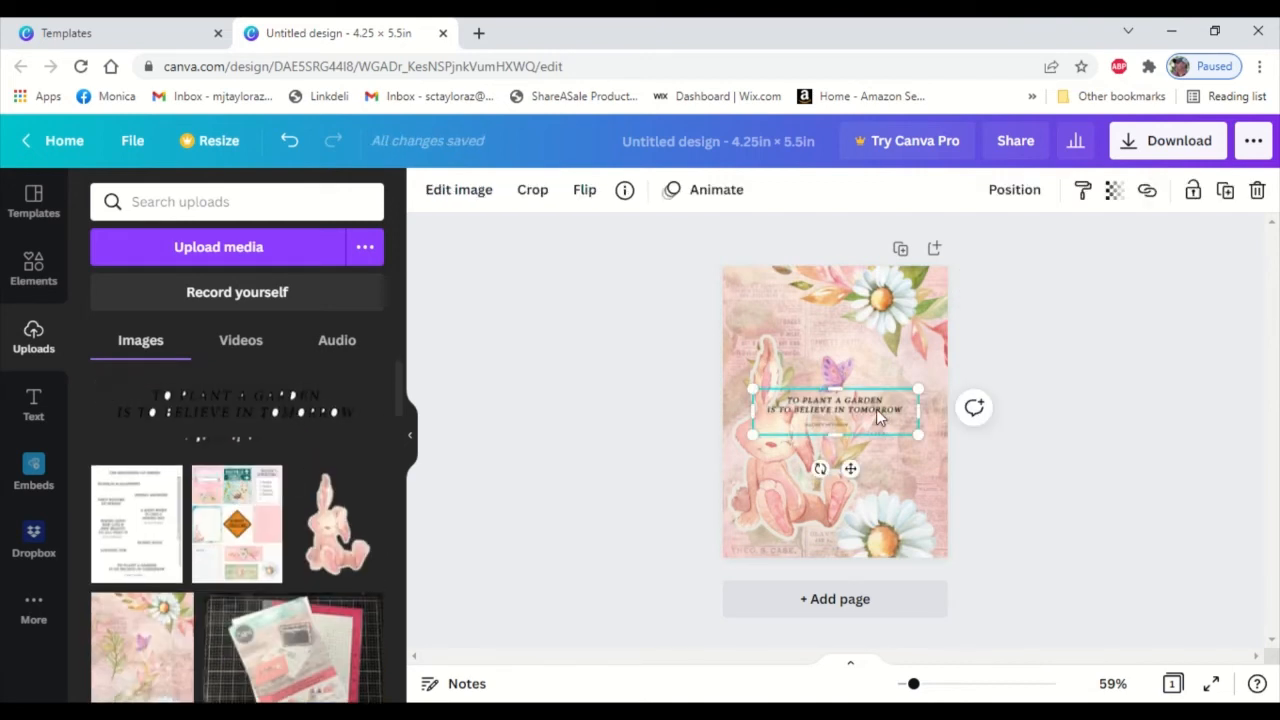
Shrink the garden quote slightly and place it beside the bunny just under the butterfly, and nudge the bunny slightly down the card
drag(876, 409, 927, 360)
drag(838, 395, 781, 333)
drag(777, 467, 782, 478)
click(1054, 477)
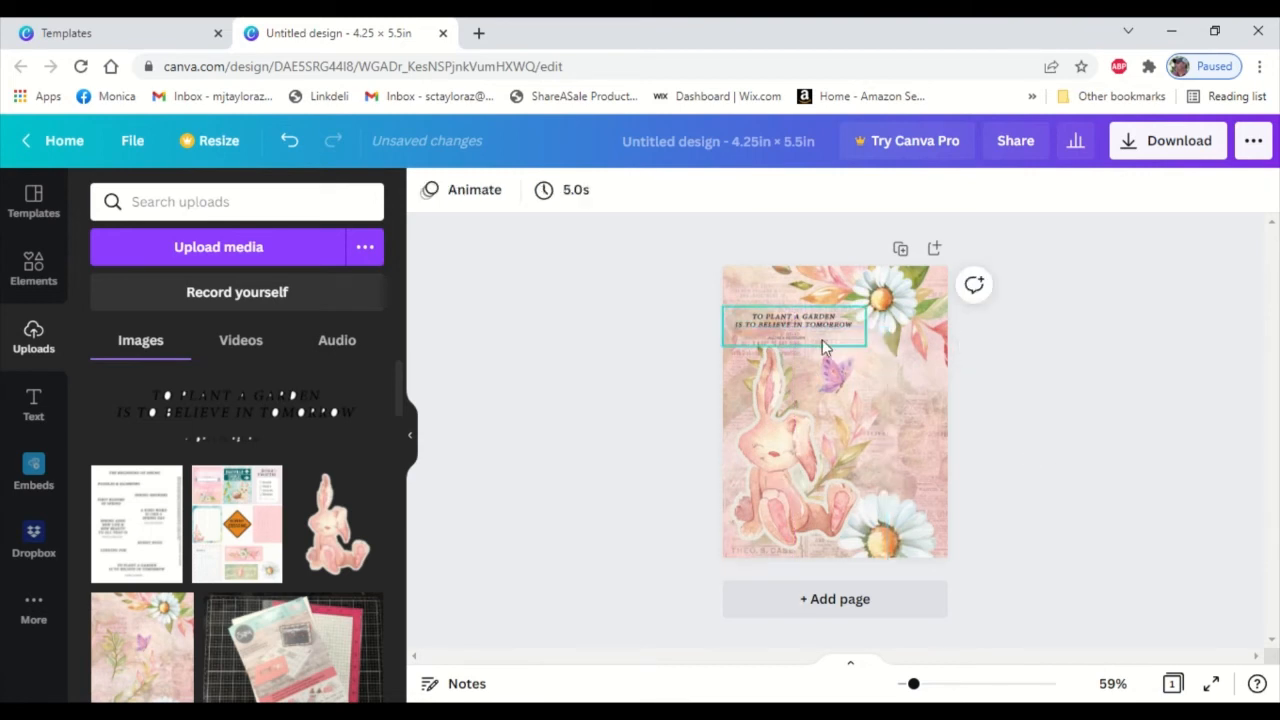
drag(812, 336, 897, 410)
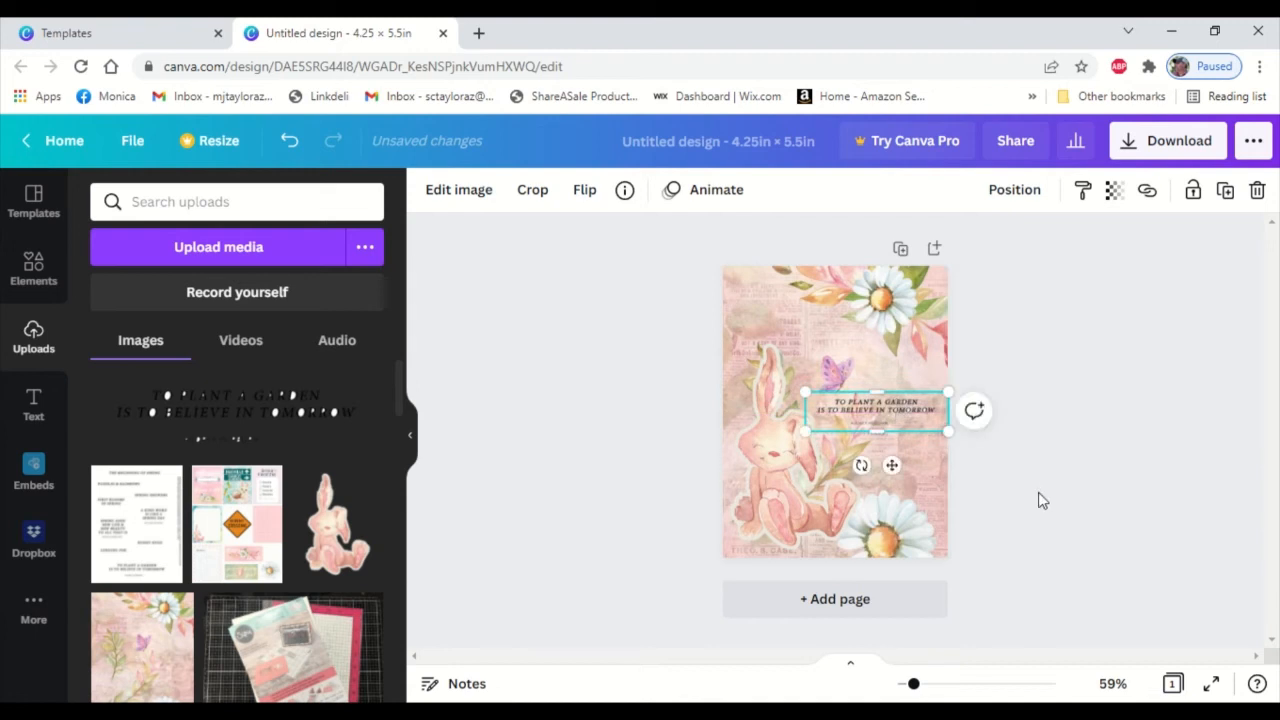
click(1037, 503)
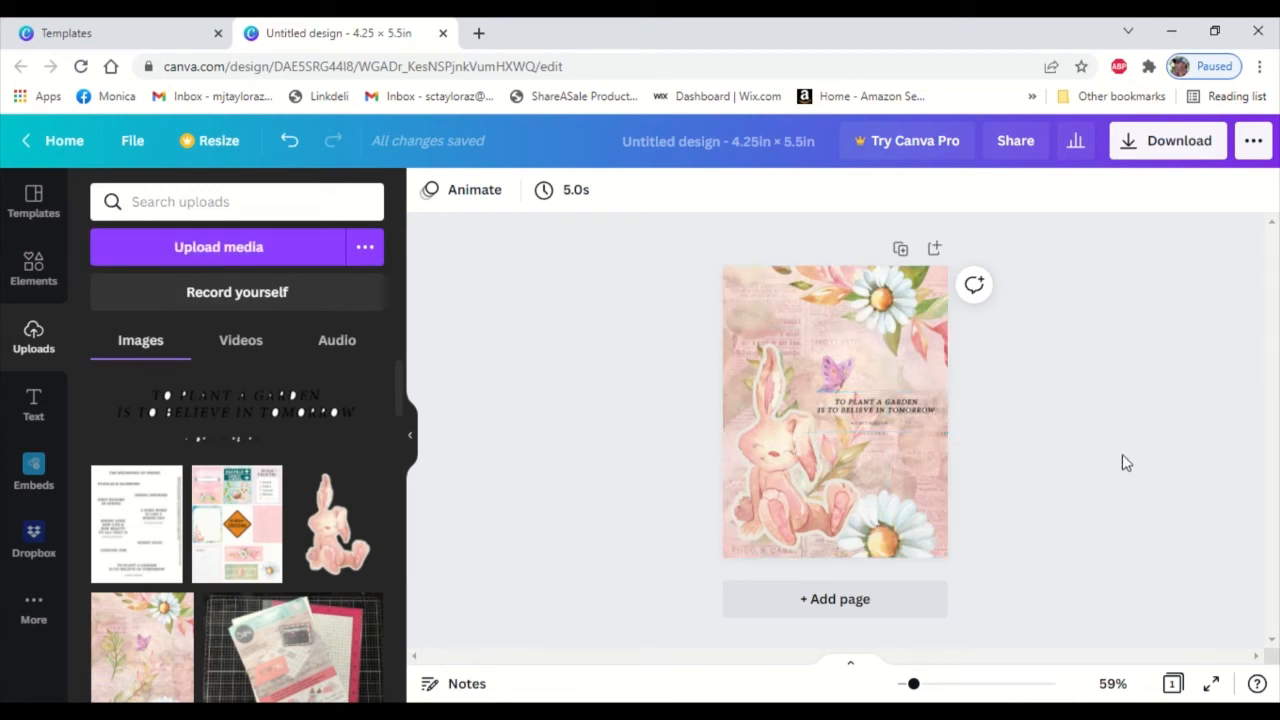
Download the card design as a PNG with the default size and open the downloaded image file
click(1187, 141)
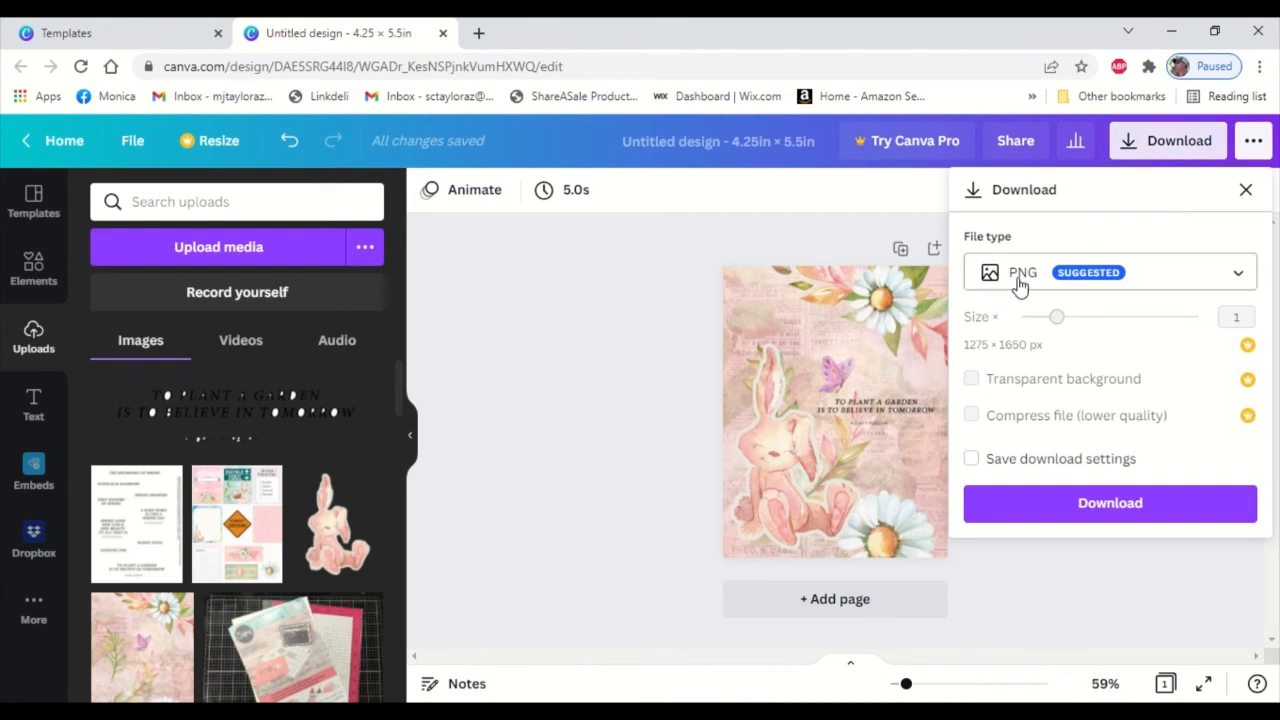
click(1240, 284)
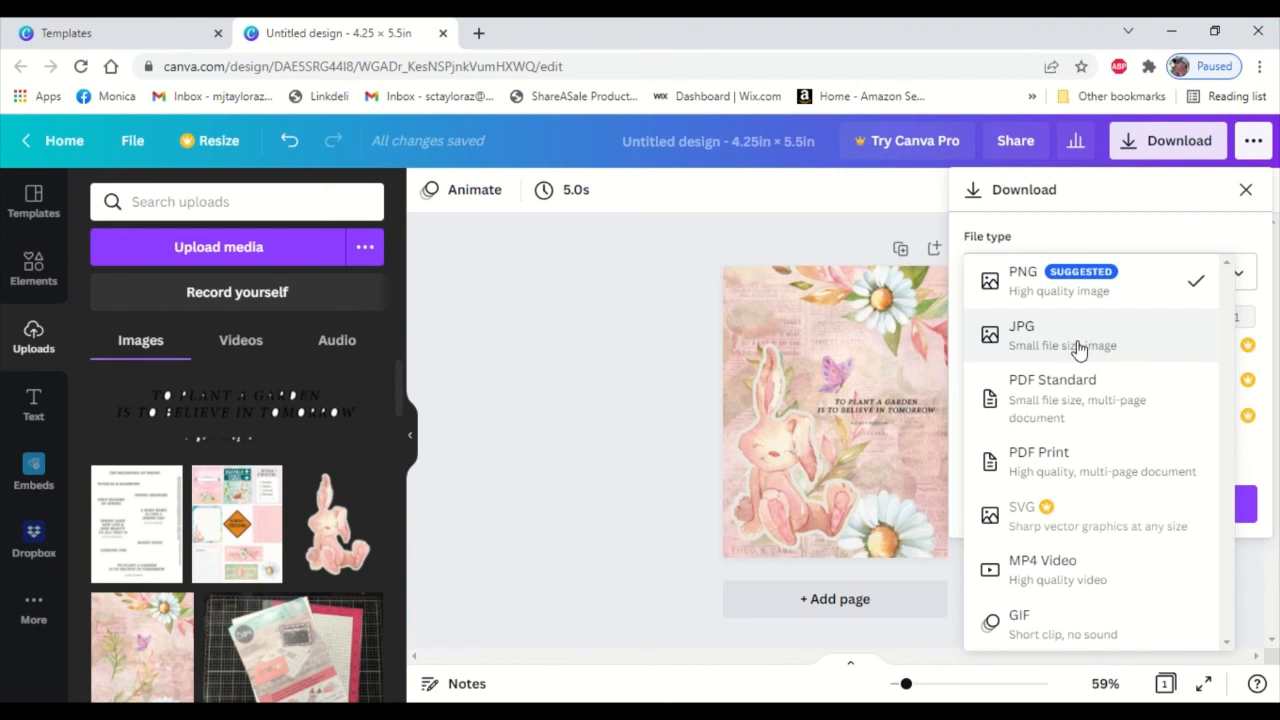
click(1068, 289)
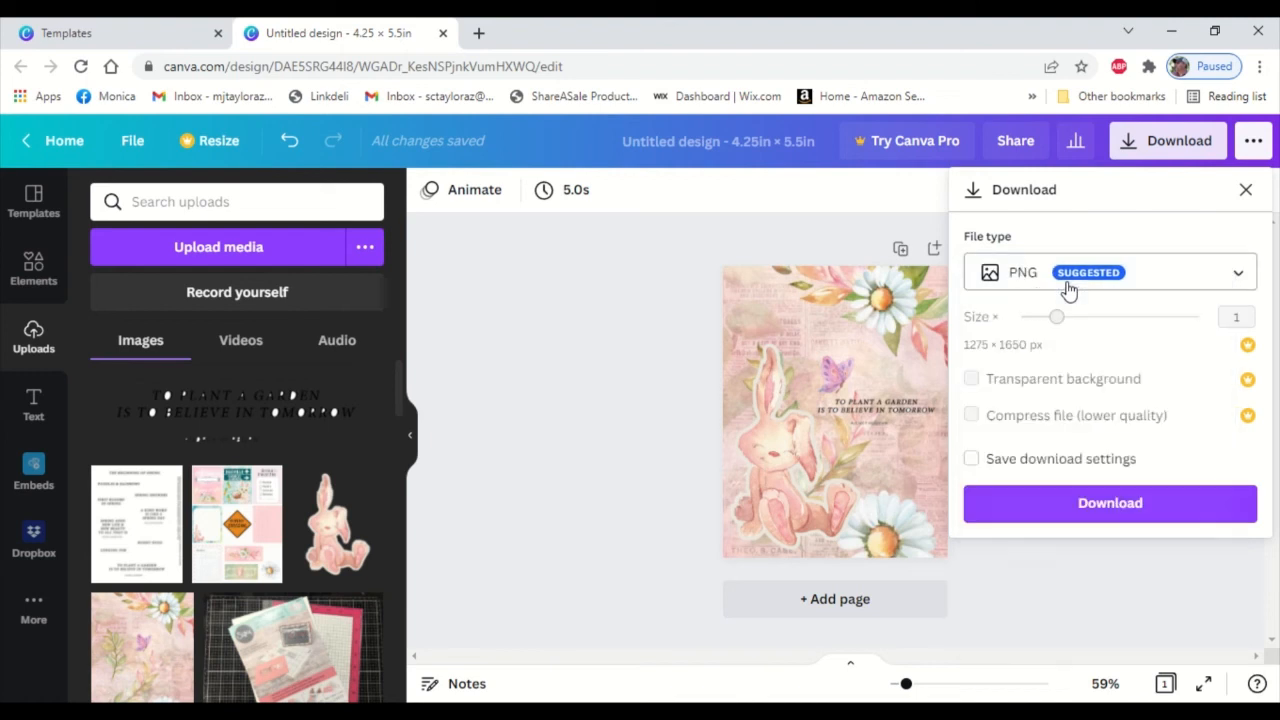
click(1112, 505)
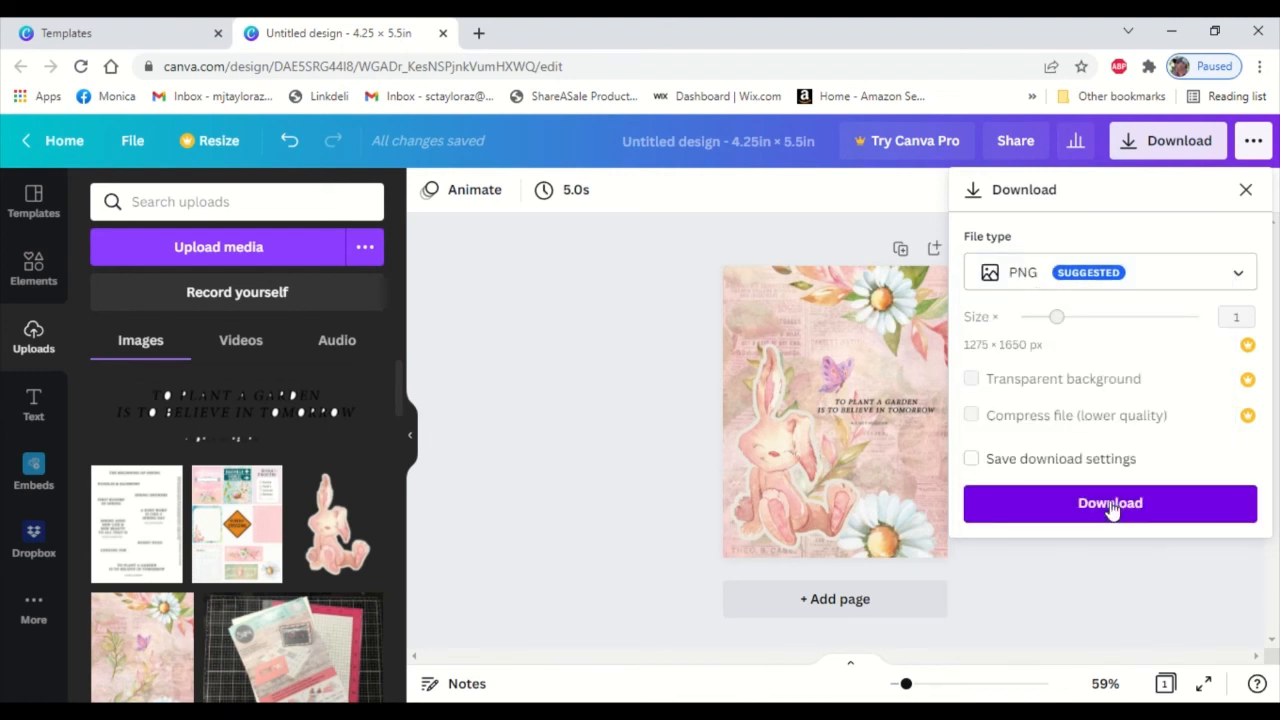
click(1112, 505)
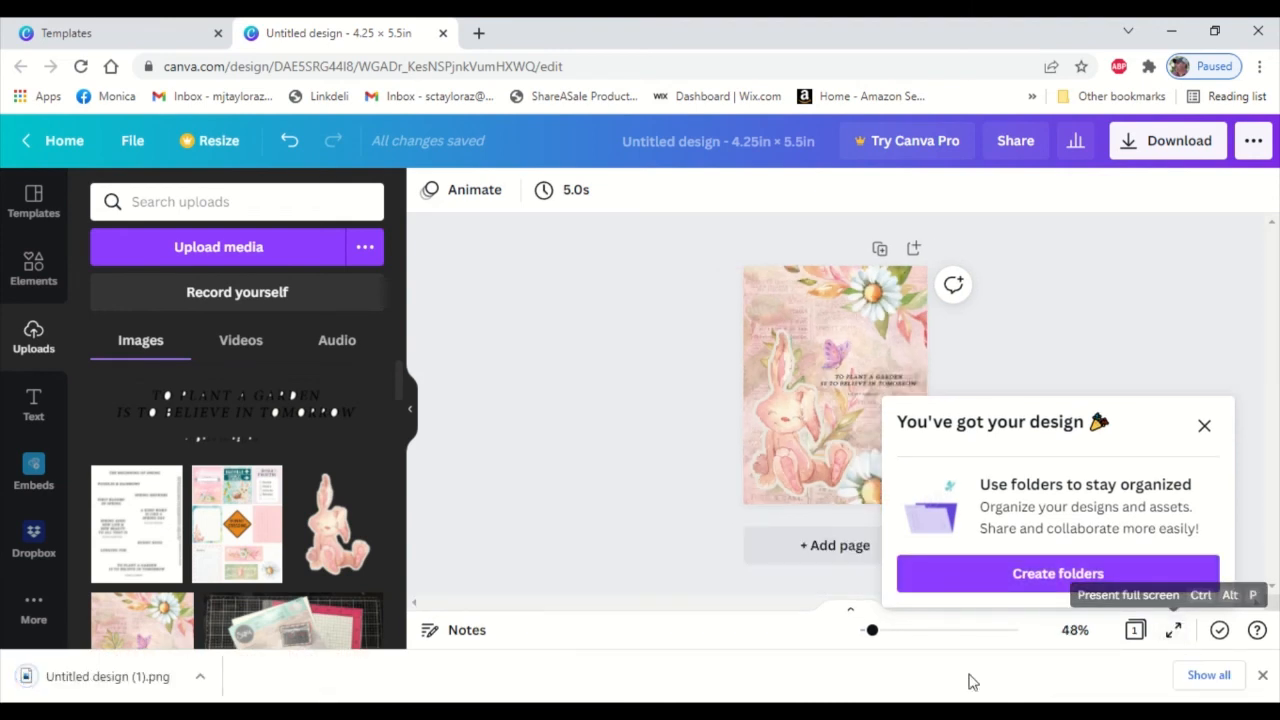
click(68, 683)
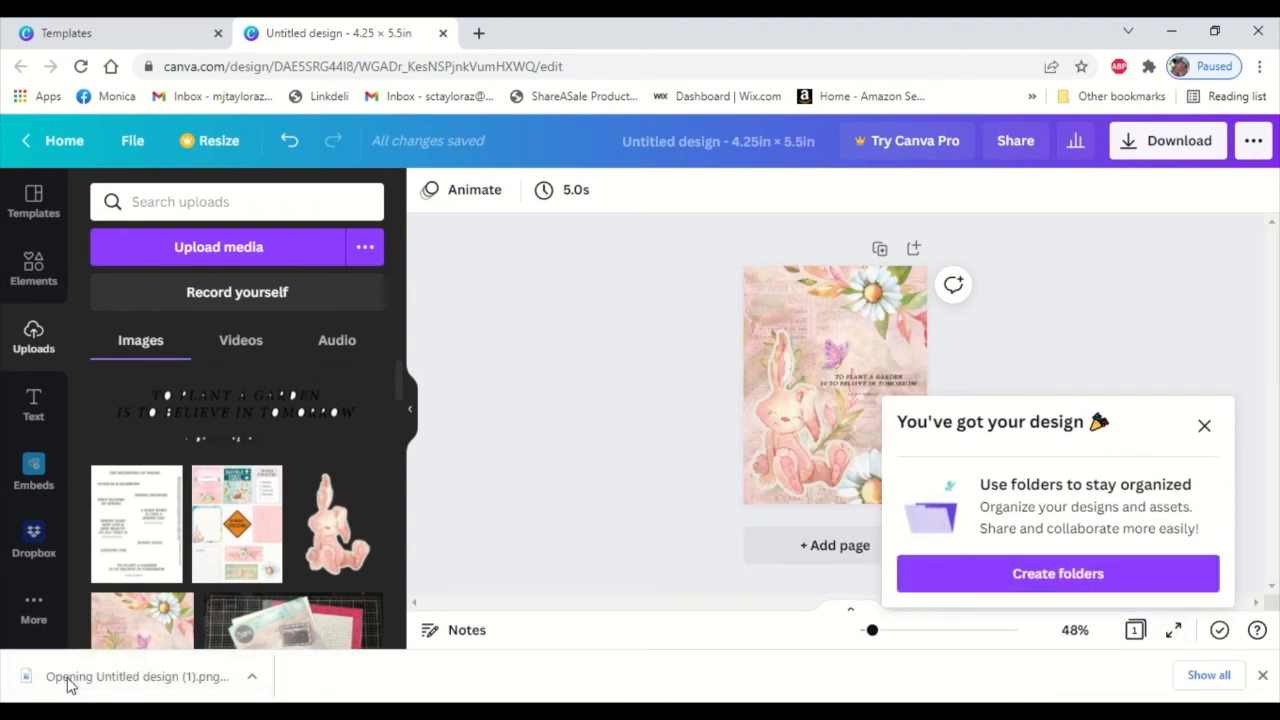